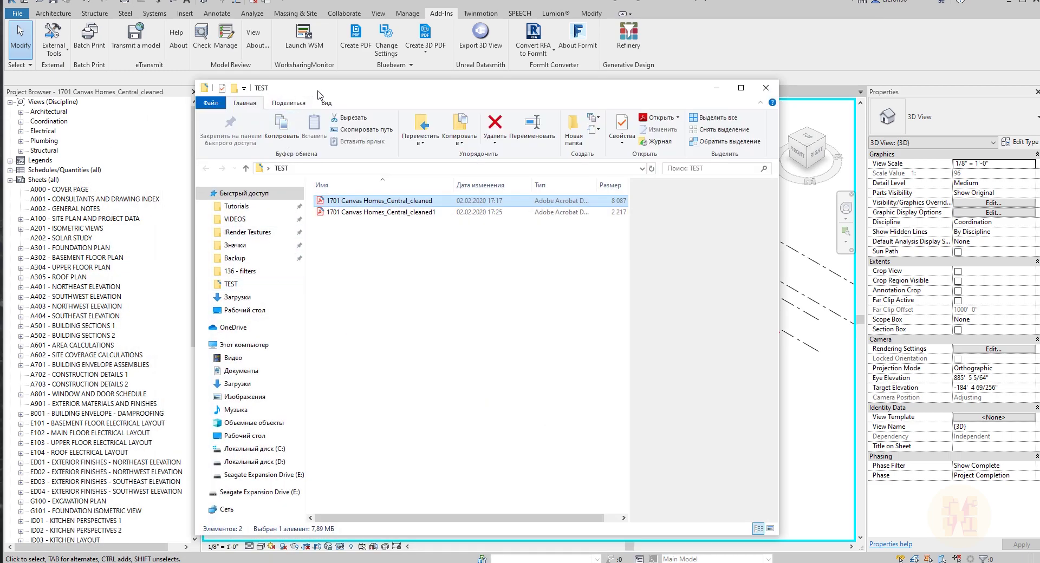
Move the exported-files folder aside and open the A304 UPPER FLOOR PLAN sheet
drag(311, 97, 672, 99)
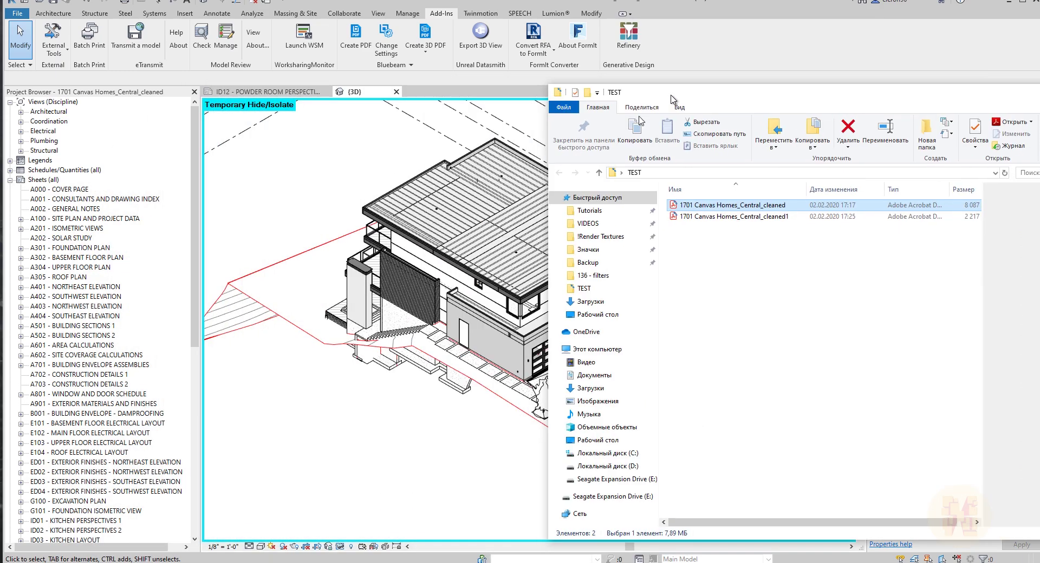
click(76, 257)
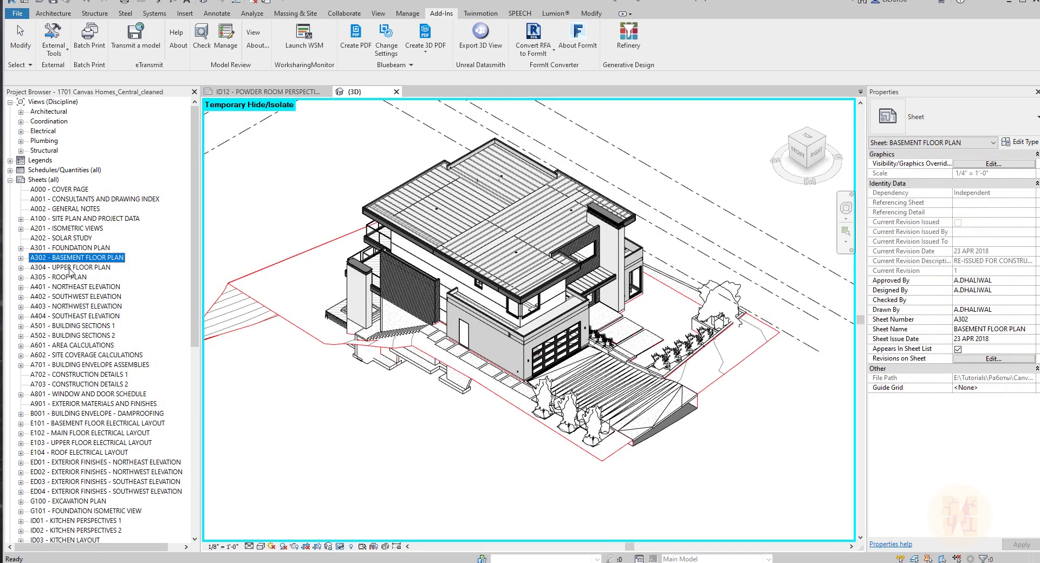
click(71, 268)
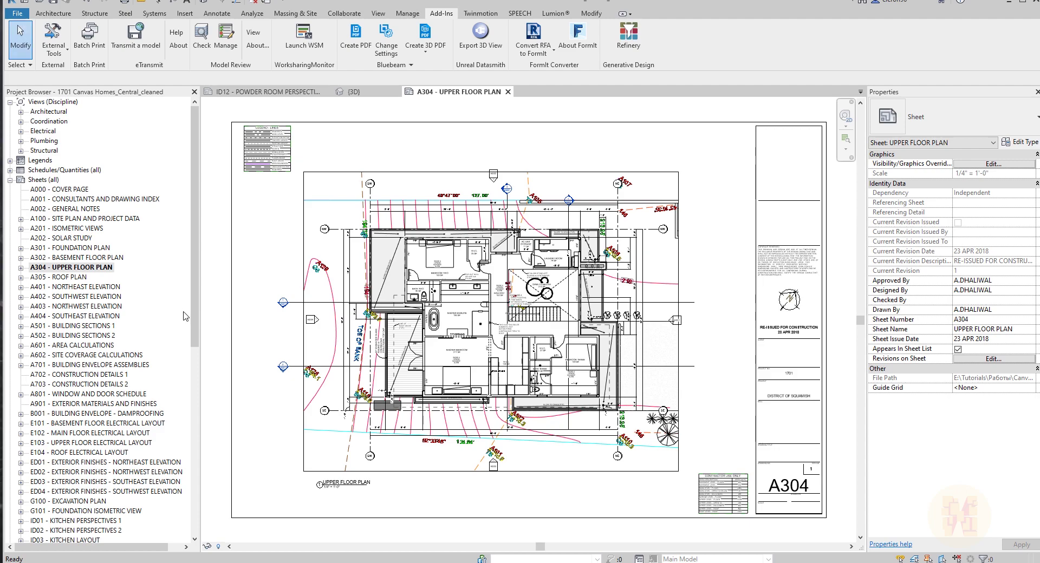
Select the ID11 MUDROOM sheet and cancel its rename without changes
scroll(86, 446, down, 6)
click(79, 443)
key(F2)
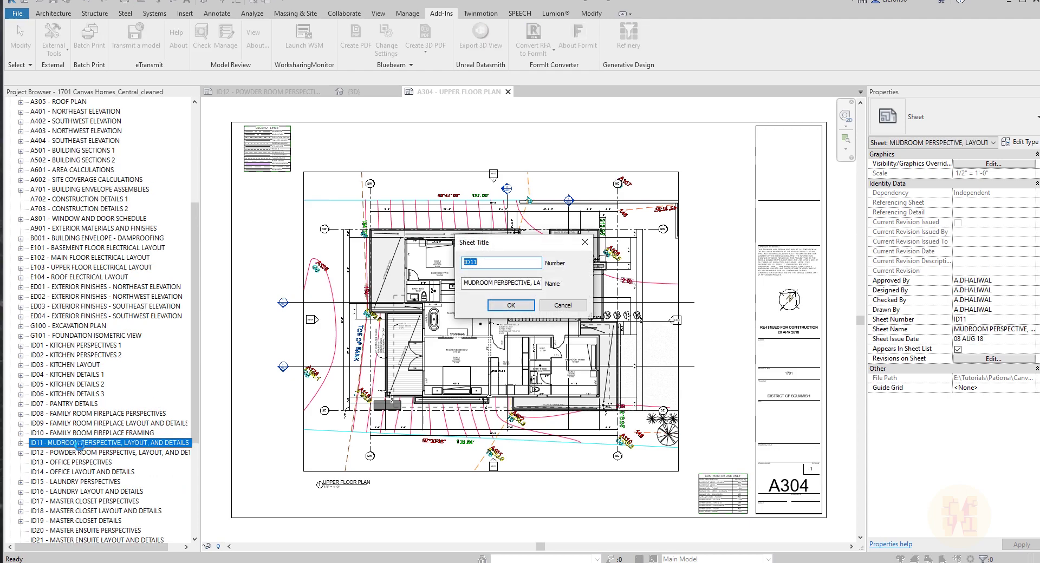
click(563, 305)
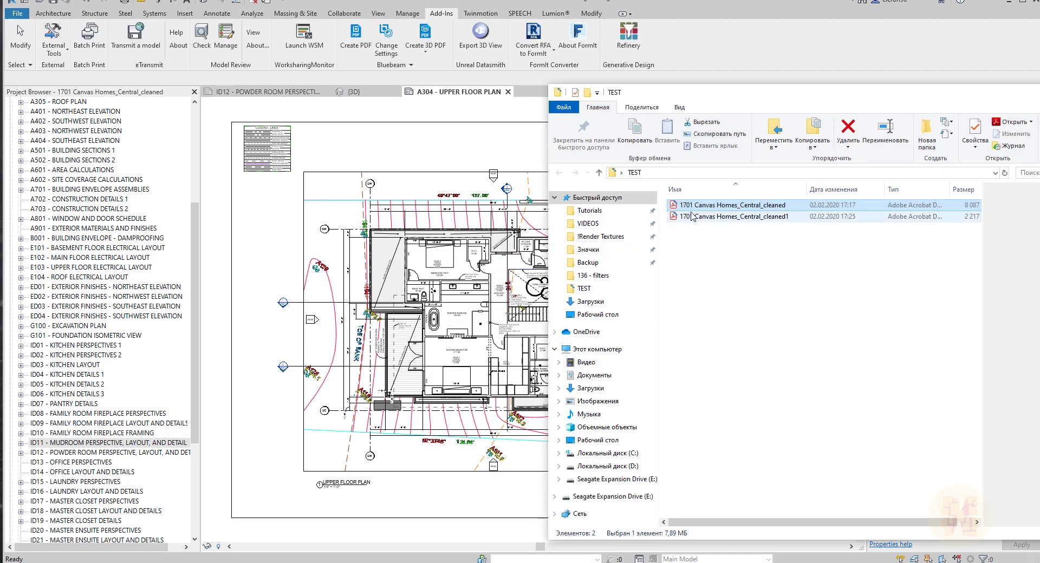
Open the 7.89 MB exported PDF and browse its bookmarks from ID08 through ED01 to ID26
double_click(699, 207)
key(Down)
key(Down)
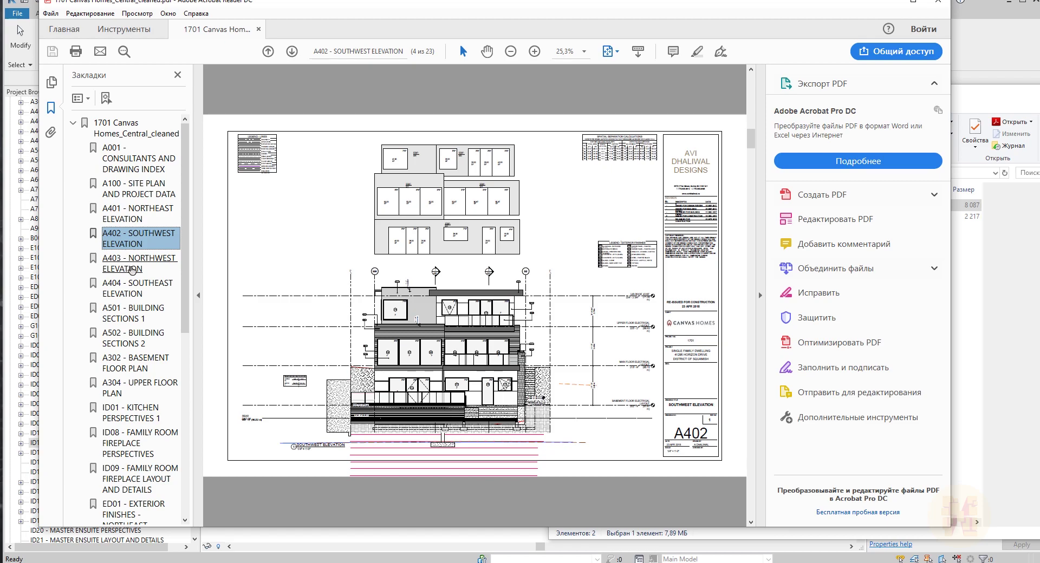
key(Down)
key(Down)
key(Down)
key(Down)
key(Down)
key(Down)
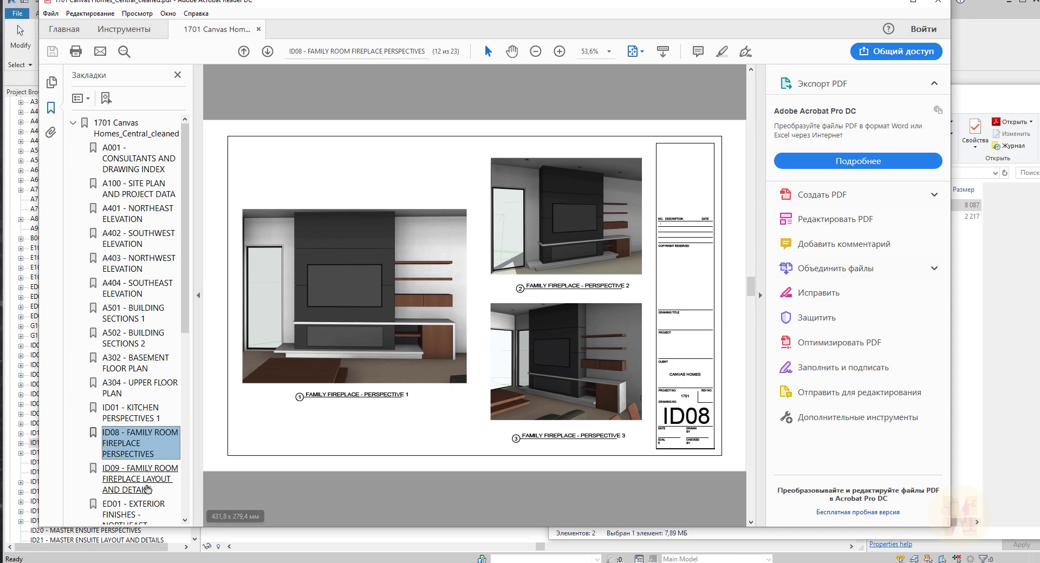
click(142, 479)
click(148, 420)
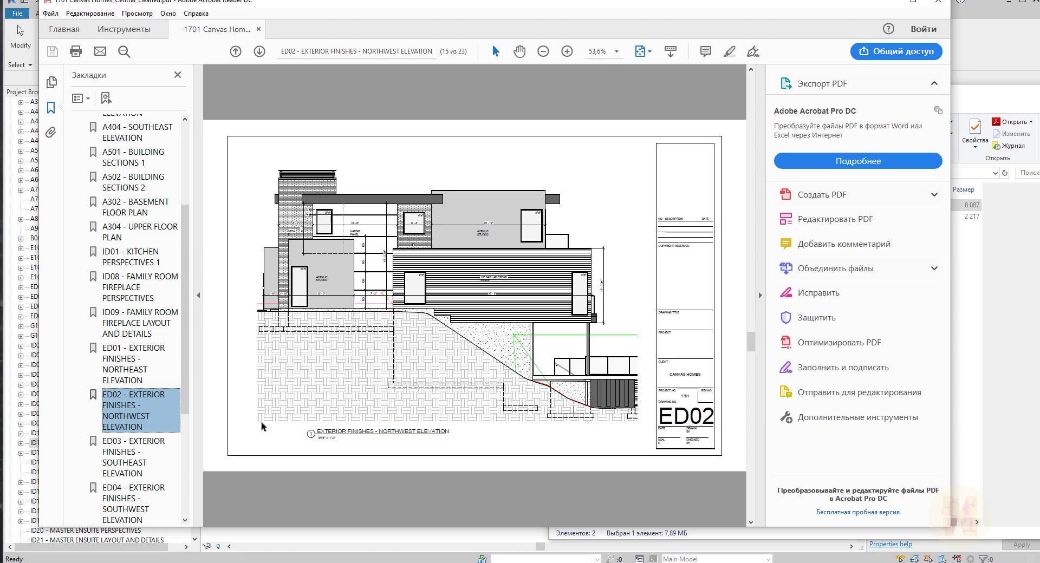
click(140, 381)
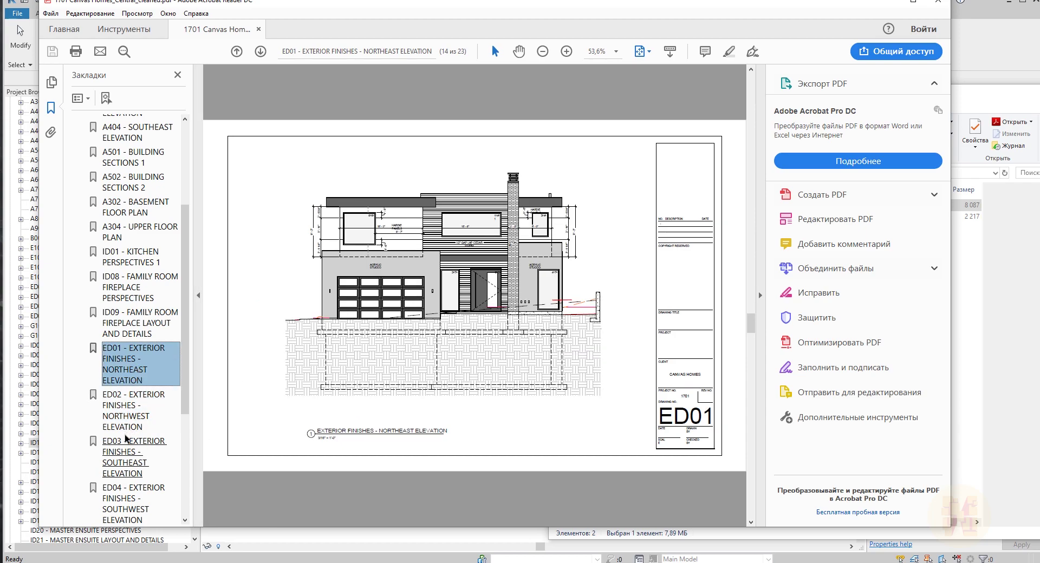
scroll(135, 433, down, 3)
click(141, 445)
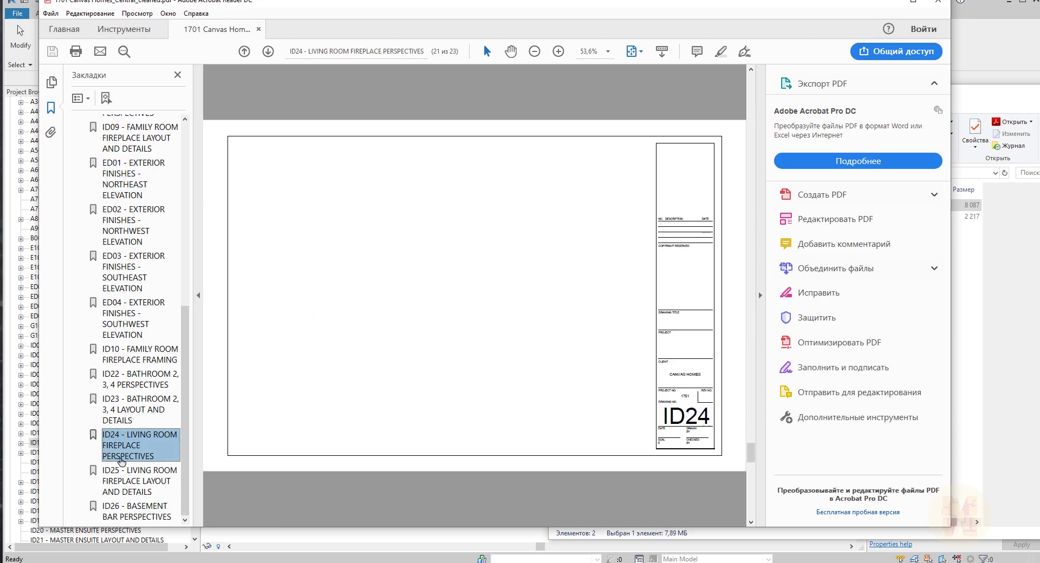
click(136, 518)
Revisit the A402, A304, A404 and A100 sheets via bookmarks, ending on ID09
scroll(138, 407, up, 3)
scroll(138, 407, up, 3)
click(140, 238)
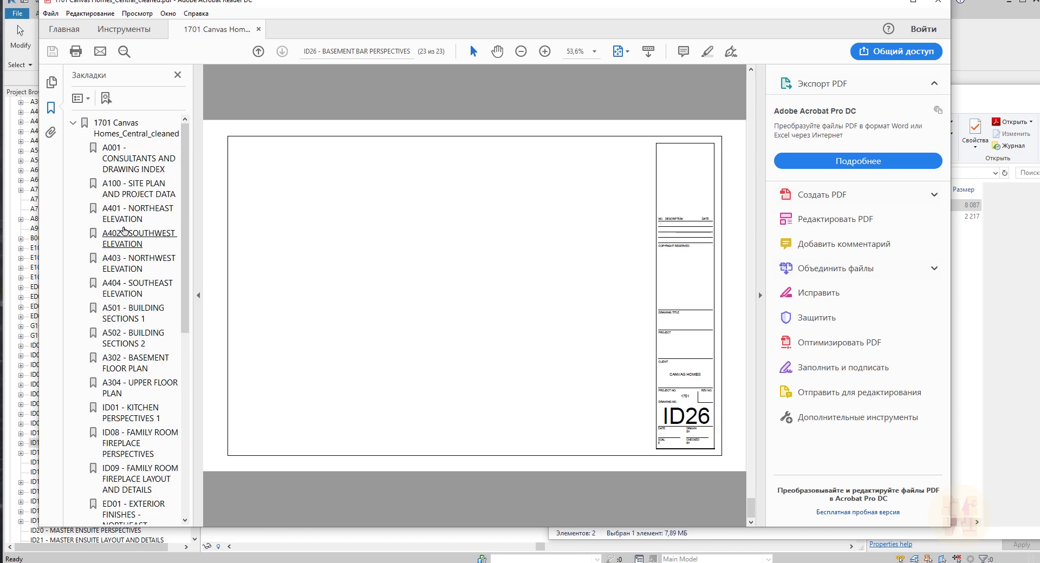
click(135, 387)
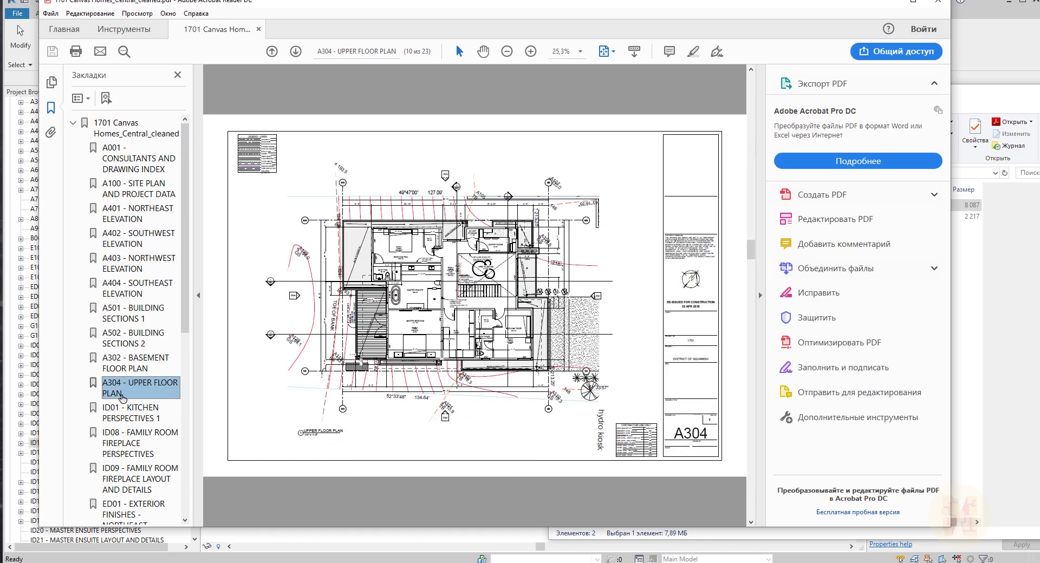
click(138, 479)
key(Up)
key(Up)
key(Up)
key(Up)
key(Up)
key(Up)
key(Up)
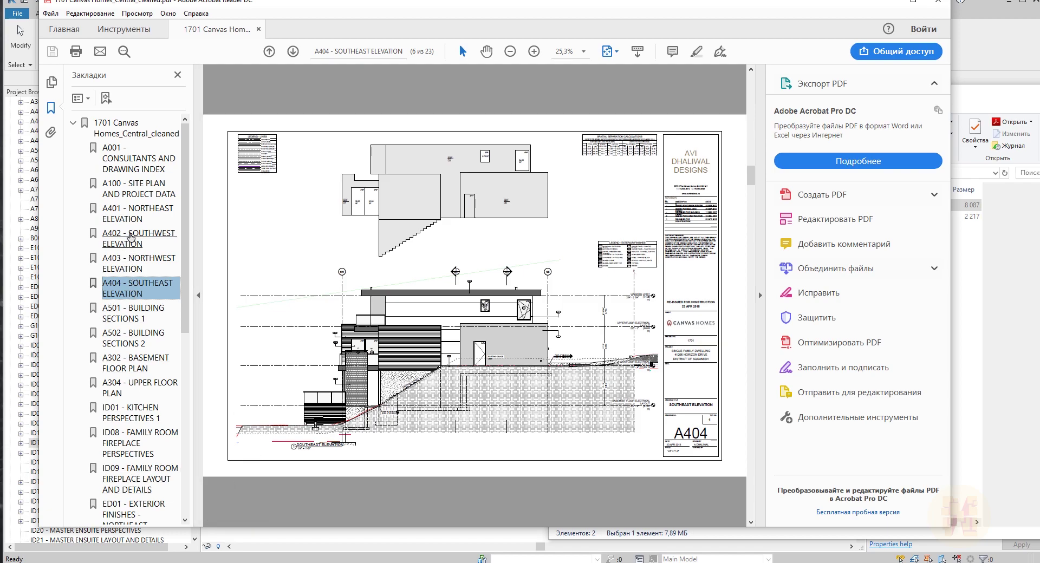
click(140, 239)
click(151, 183)
click(138, 479)
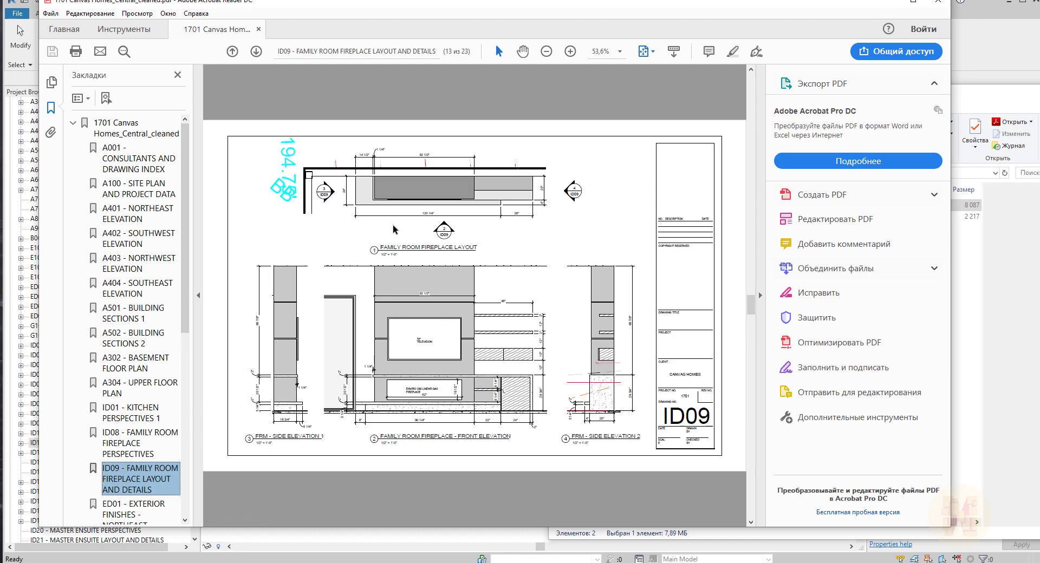
Minimize the sheet PDF and open 1701 Canvas Homes_Central_cleaned1.pdf, the 3D model export
click(879, 4)
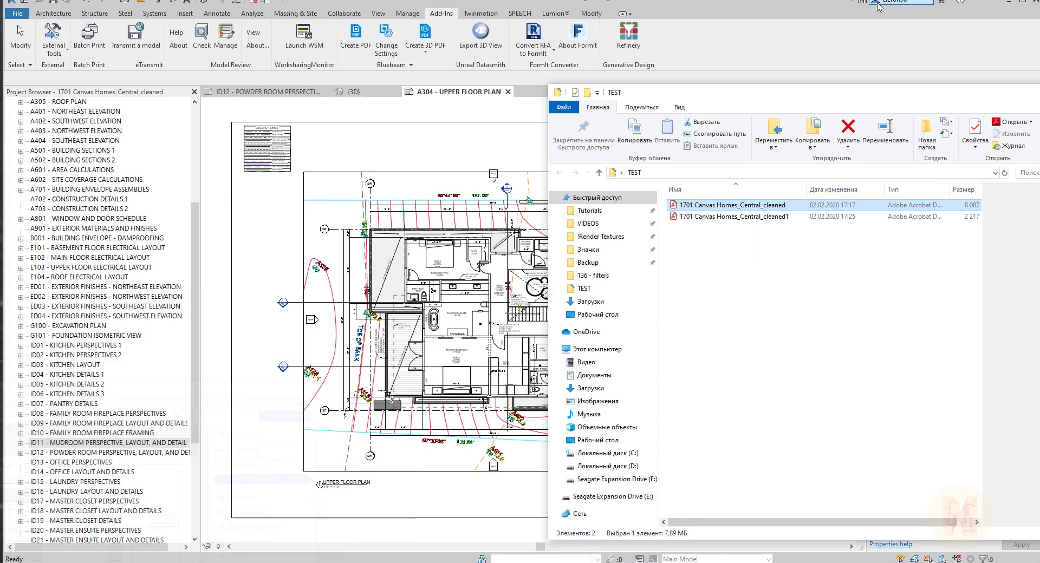
click(711, 249)
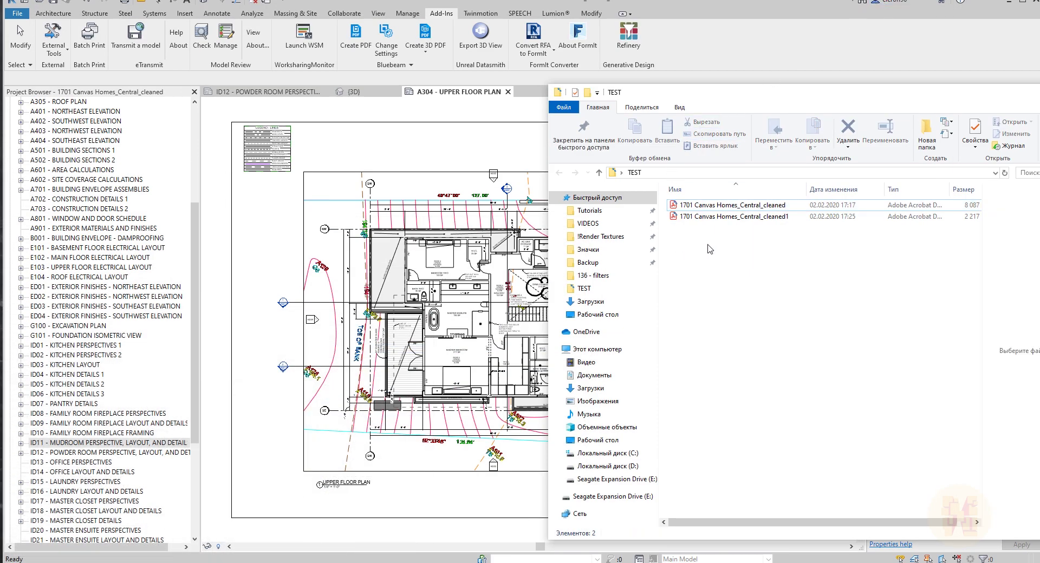
double_click(707, 217)
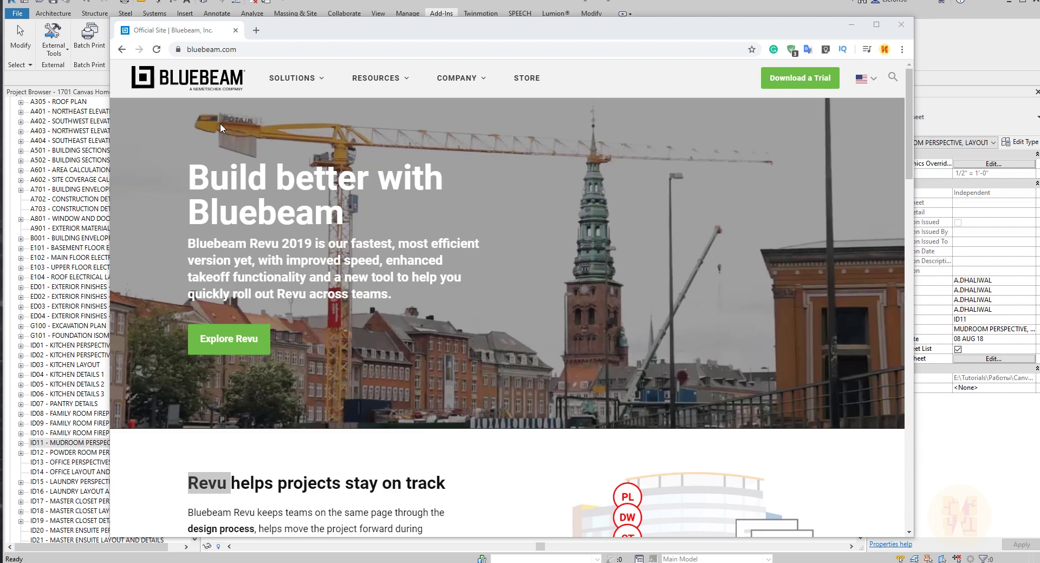
Scroll down through the bluebeam.com homepage and back up again
scroll(406, 220, down, 2)
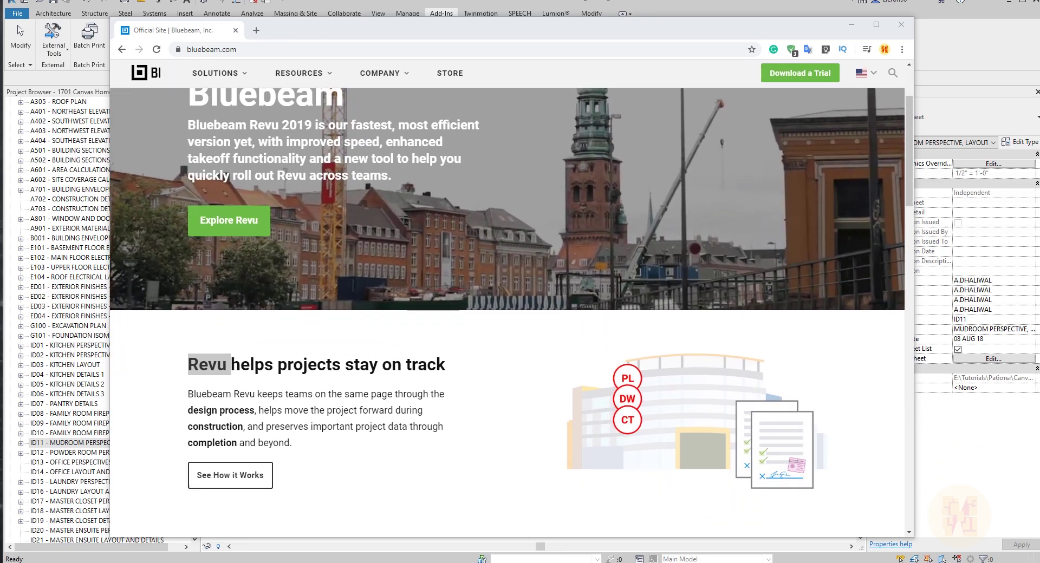
scroll(406, 220, down, 5)
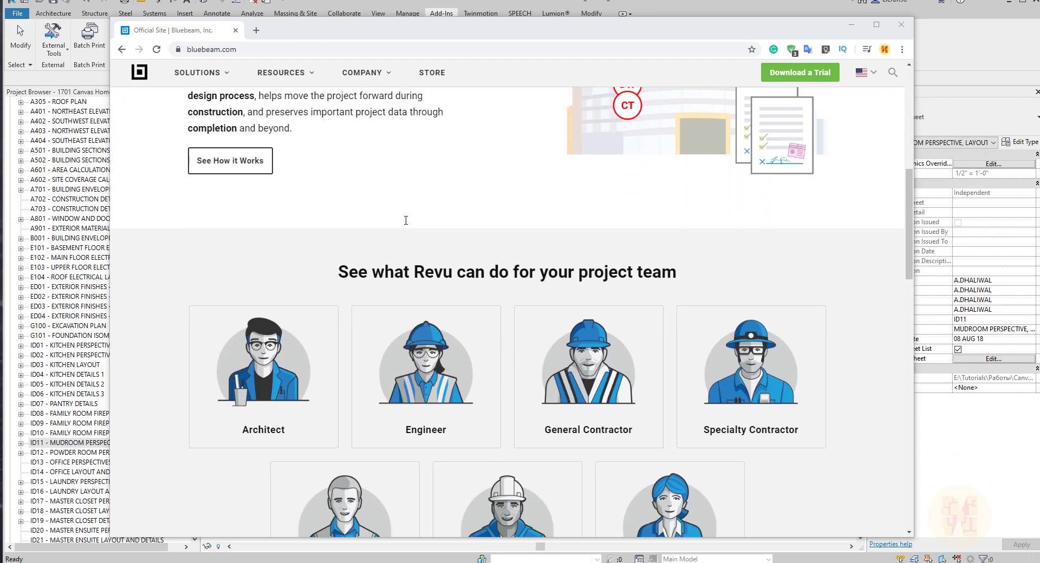
scroll(406, 220, down, 3)
scroll(406, 220, down, 6)
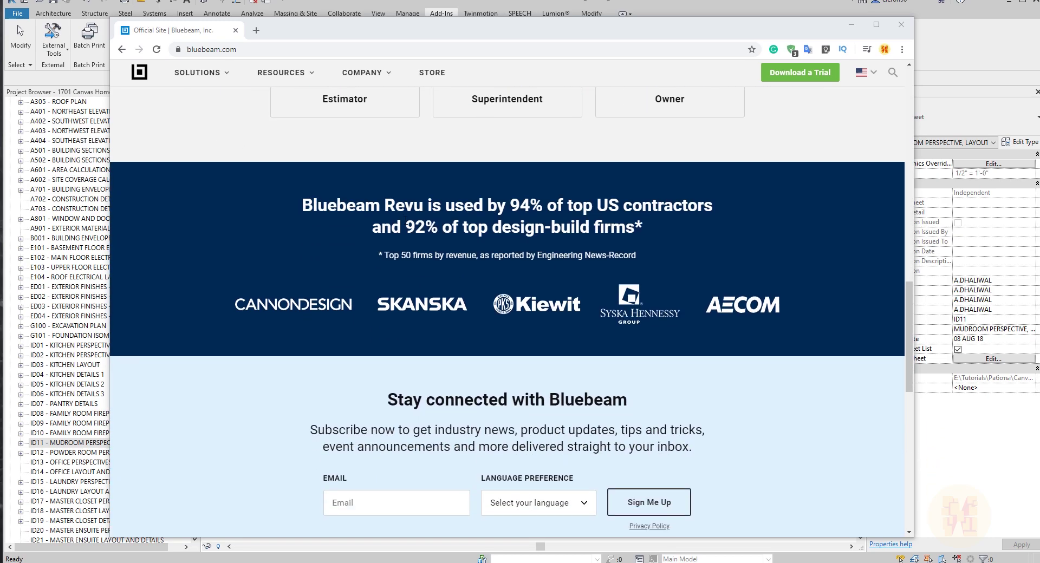
scroll(417, 233, down, 5)
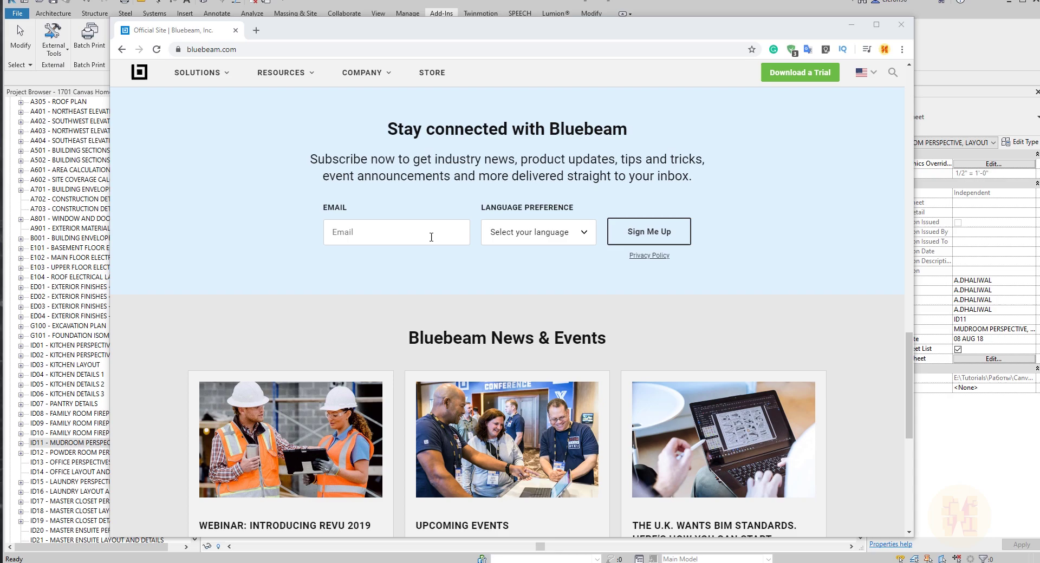
scroll(432, 228, down, 2)
scroll(441, 240, up, 4)
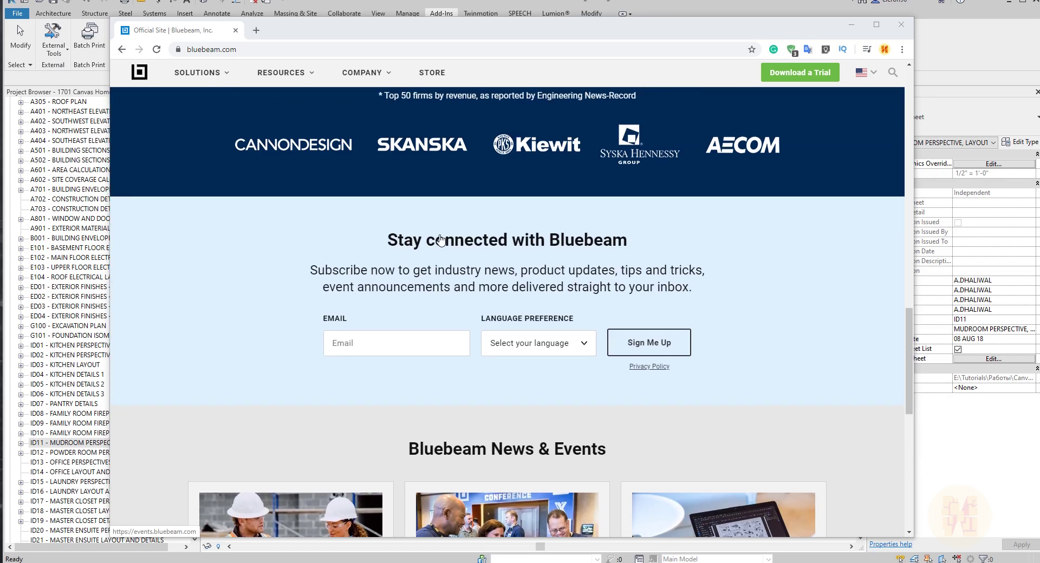
scroll(441, 240, up, 11)
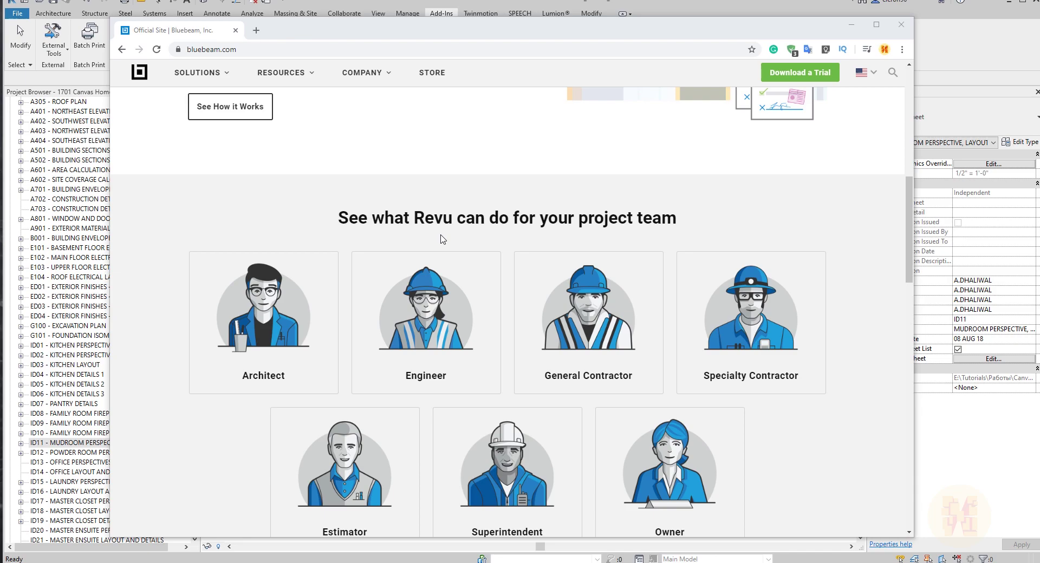
scroll(443, 240, up, 7)
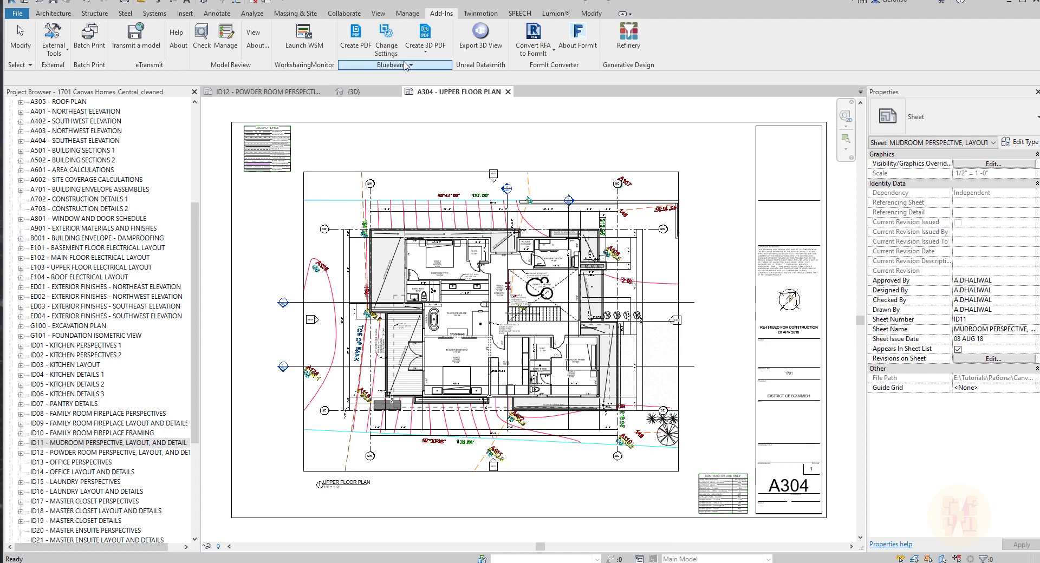
Open Bluebeam's Change Settings from the add-in menu and centre the Conversion Settings dialog
click(405, 66)
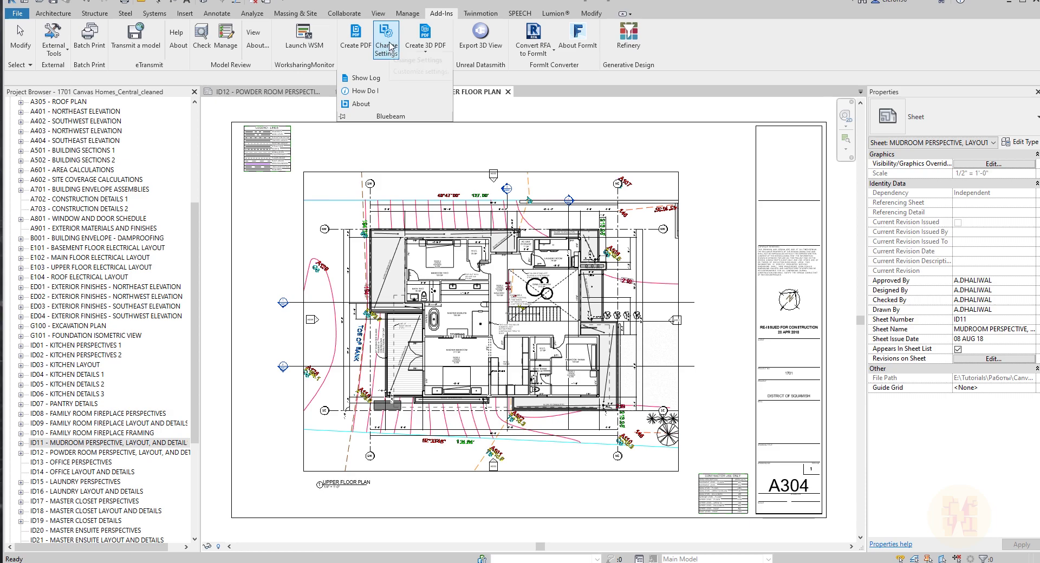
click(392, 53)
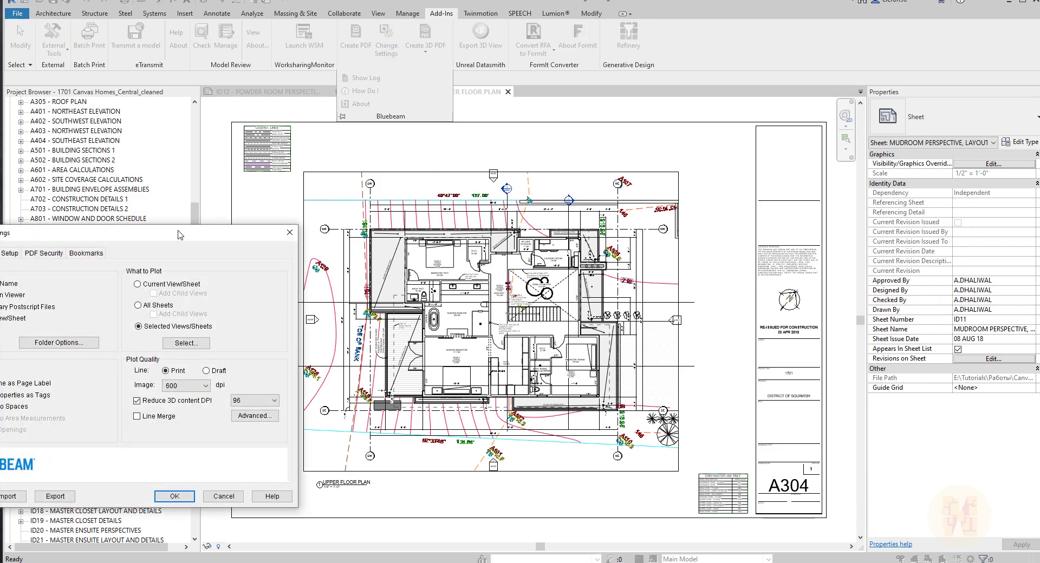
drag(180, 234, 494, 196)
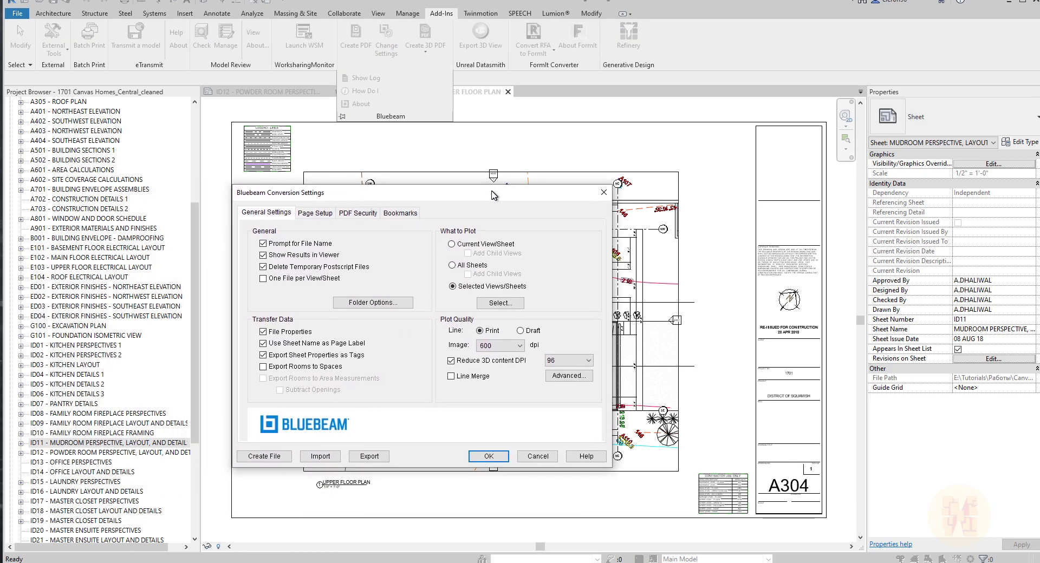
drag(405, 196, 408, 179)
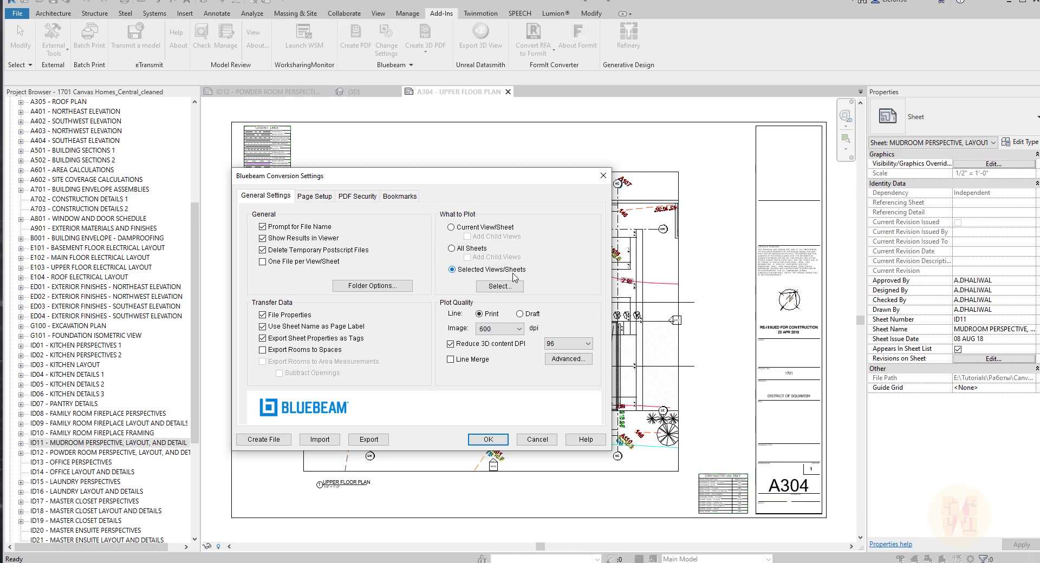
Open the View/Sheet Set checklist and review the ticked sheets
click(503, 287)
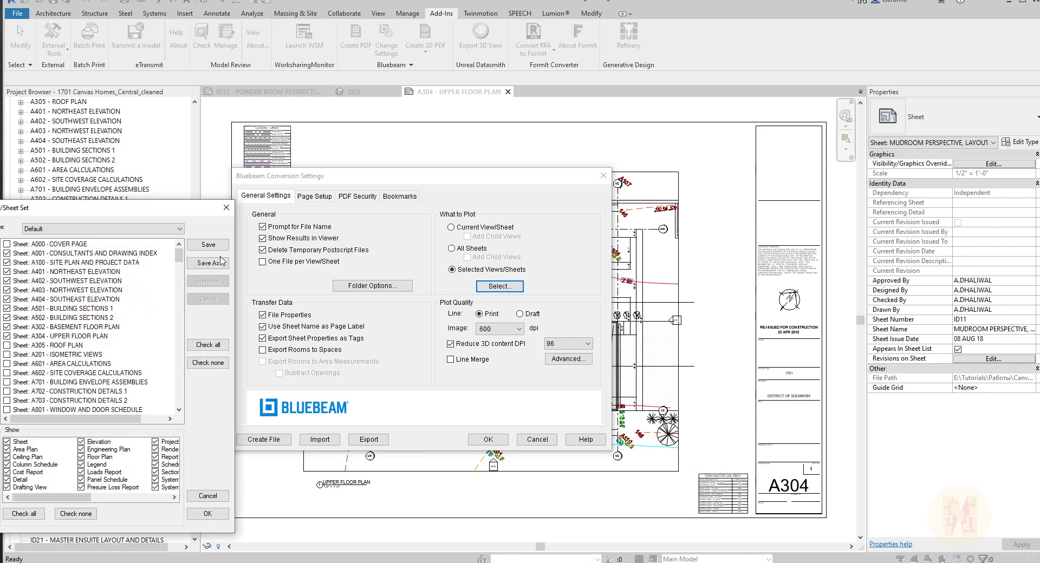
drag(164, 214, 464, 148)
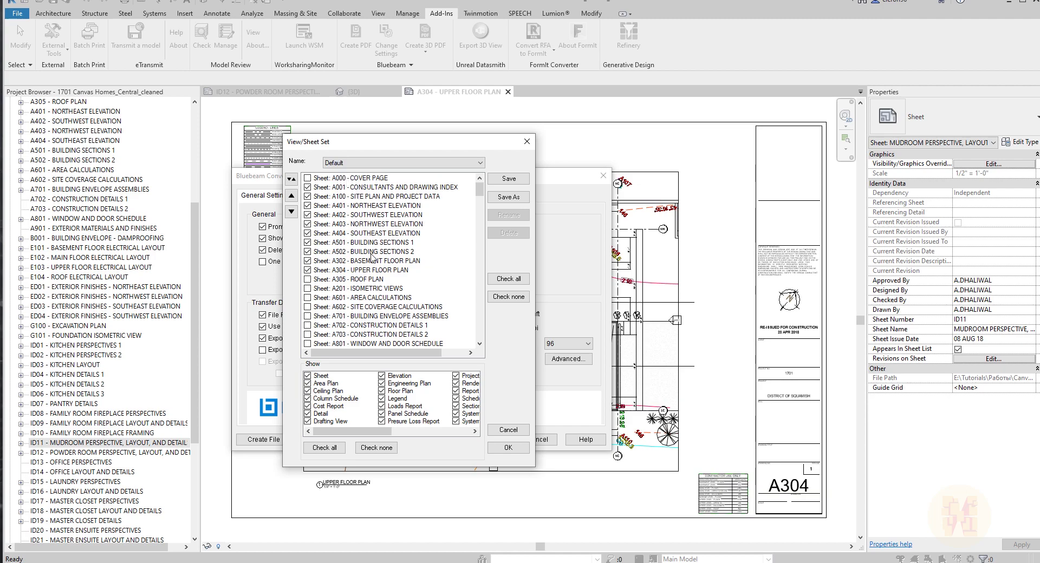
scroll(373, 260, down, 5)
scroll(368, 255, up, 5)
scroll(341, 265, down, 12)
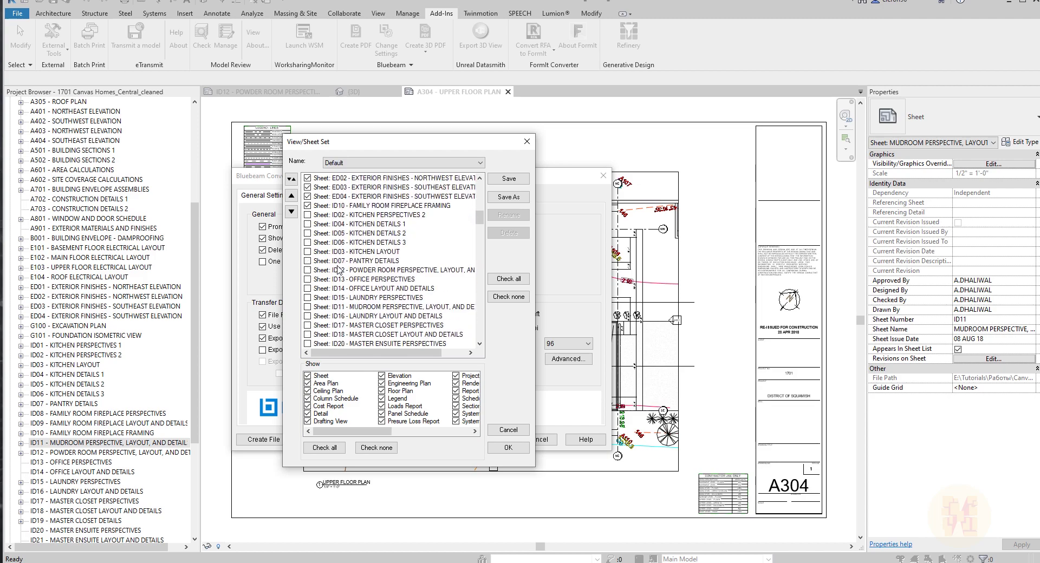
scroll(338, 269, up, 4)
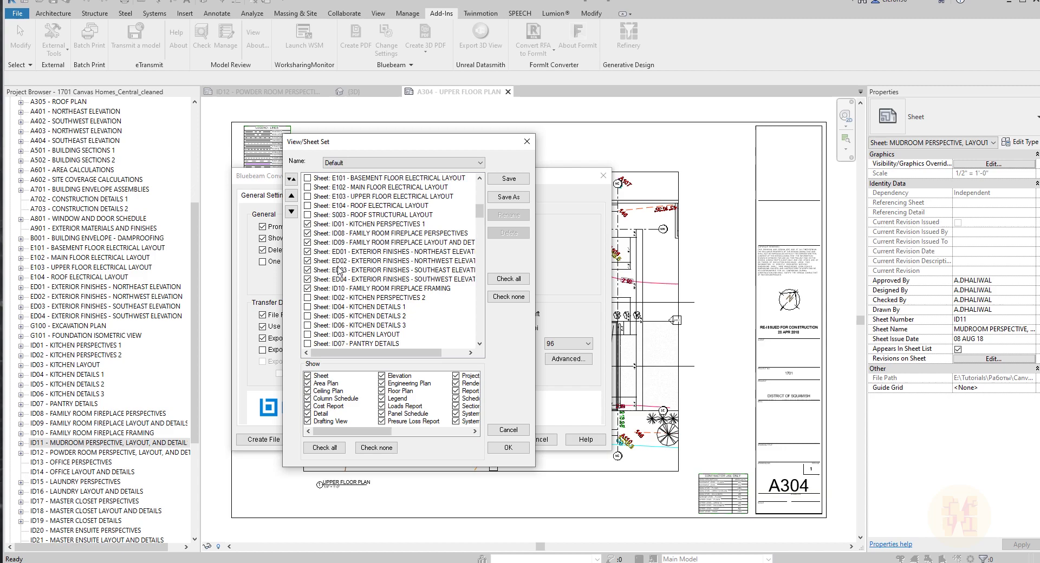
Save the sheet selection as a new set named 'New revu' and keep it active
click(509, 179)
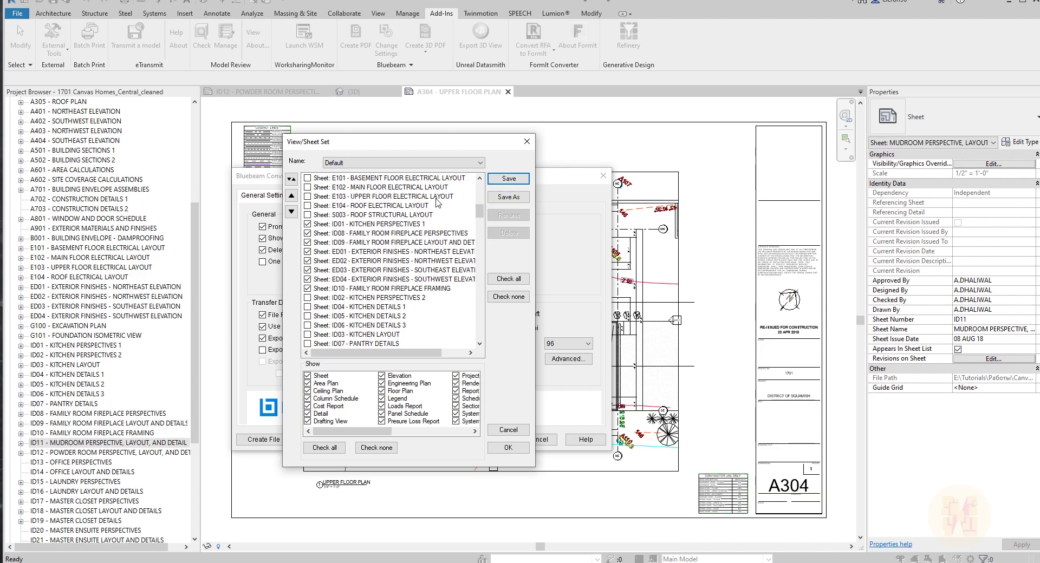
click(507, 199)
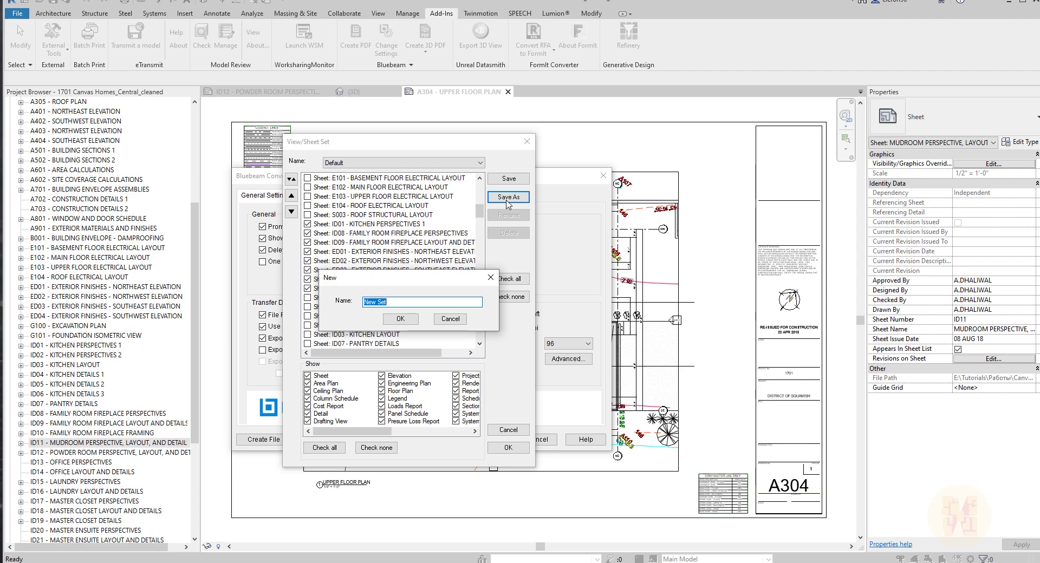
text(New revu)
click(400, 319)
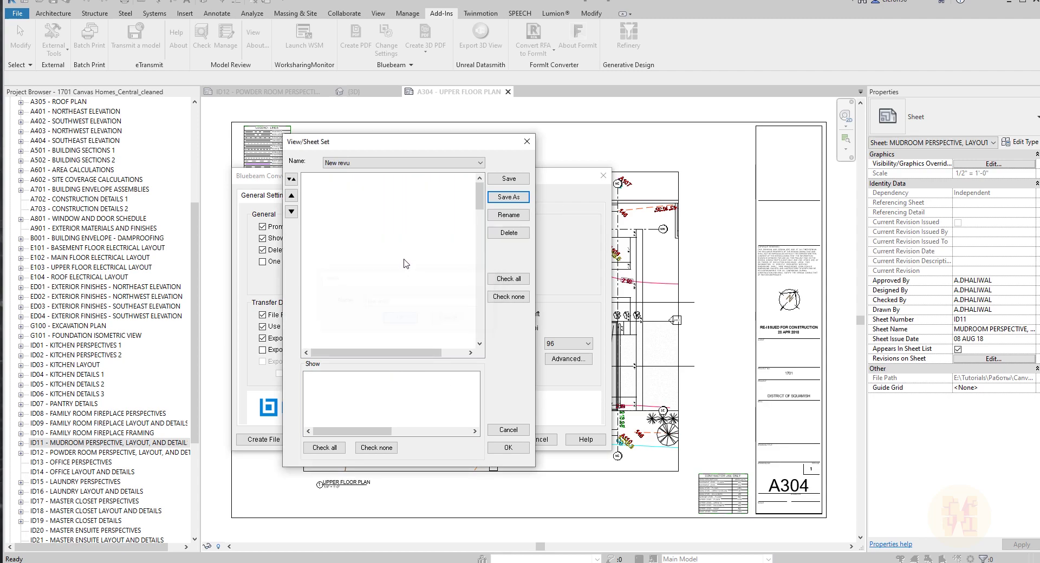
click(445, 163)
click(369, 175)
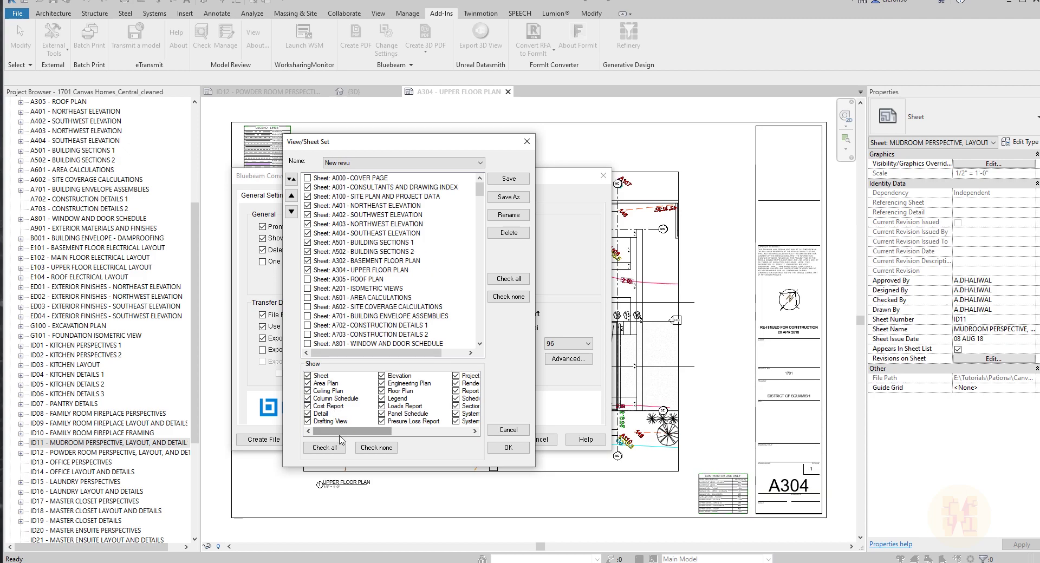
mouse_move(342, 436)
mouse_down()
mouse_move(386, 438)
mouse_move(340, 438)
mouse_up()
drag(358, 438, 399, 438)
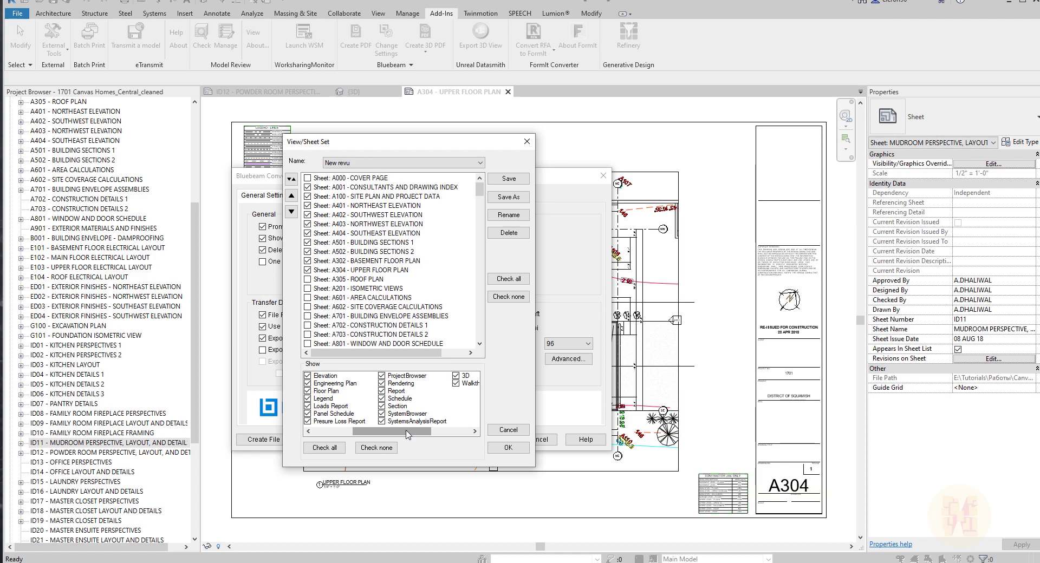
drag(408, 433, 300, 427)
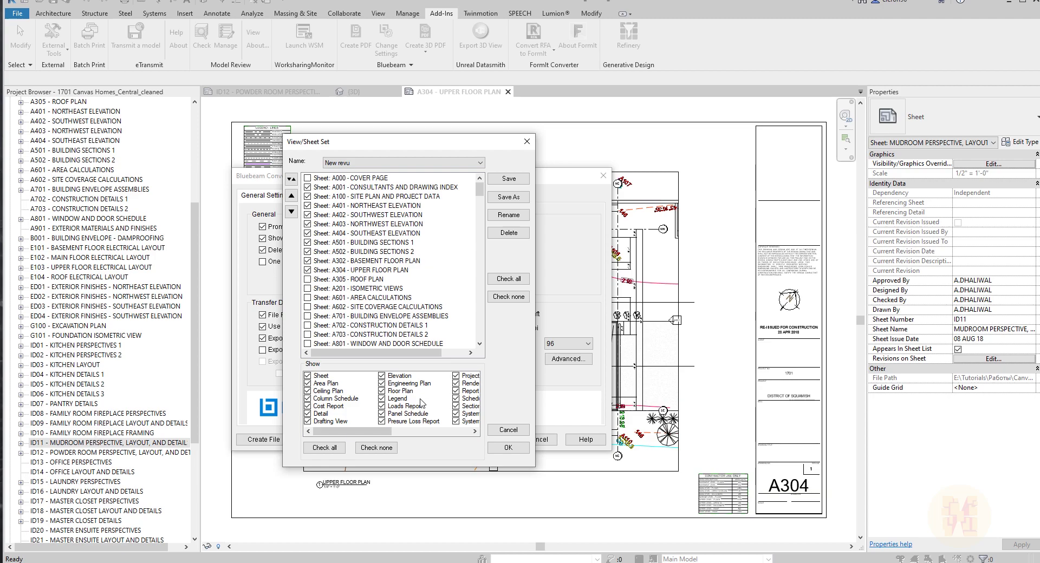
Keep 600 dpi image resolution and 96 dpi 3D content, then bring up the Advanced defaults
click(499, 444)
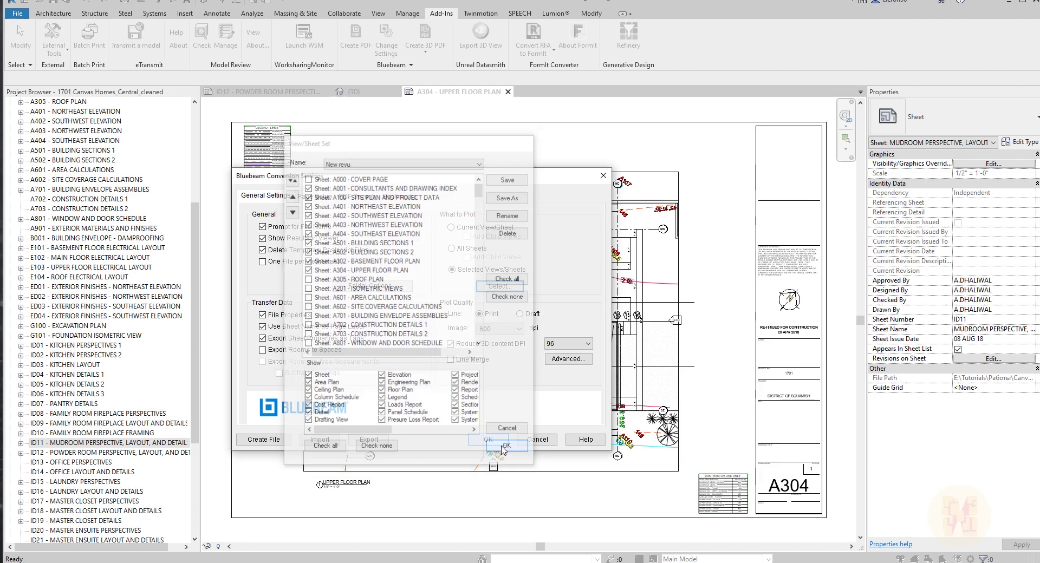
drag(459, 181, 478, 173)
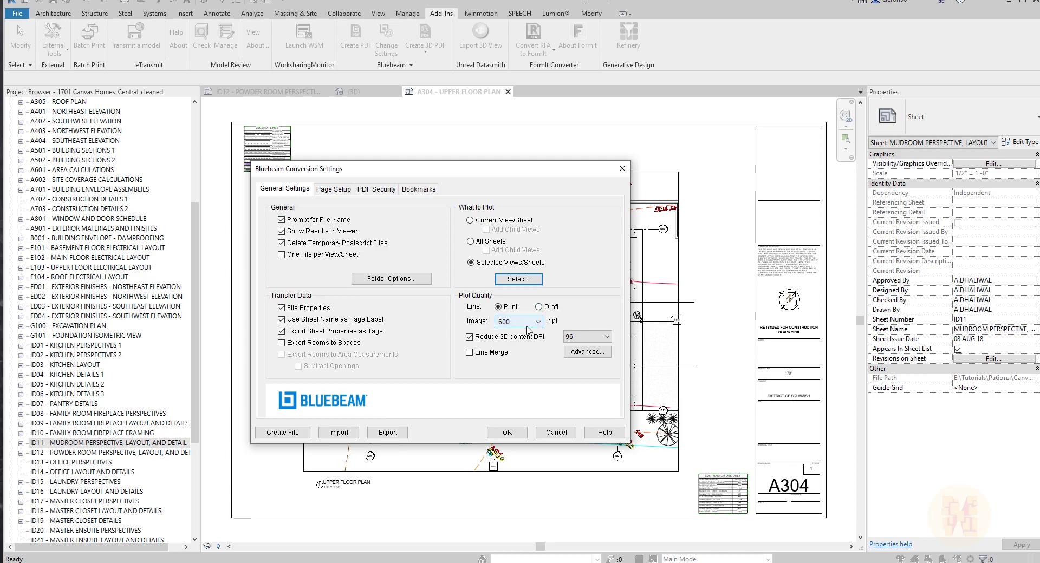
click(527, 329)
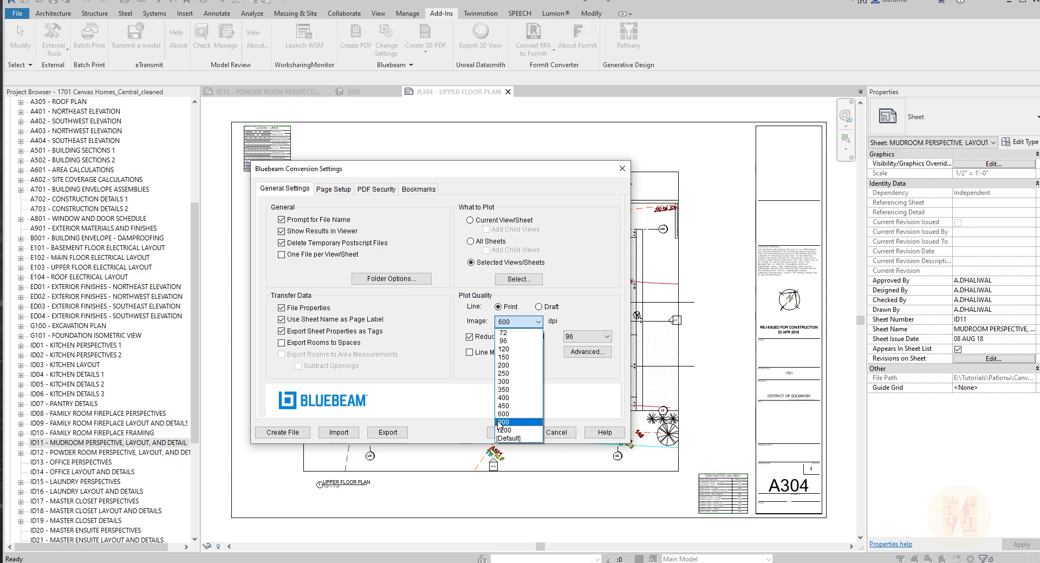
click(517, 326)
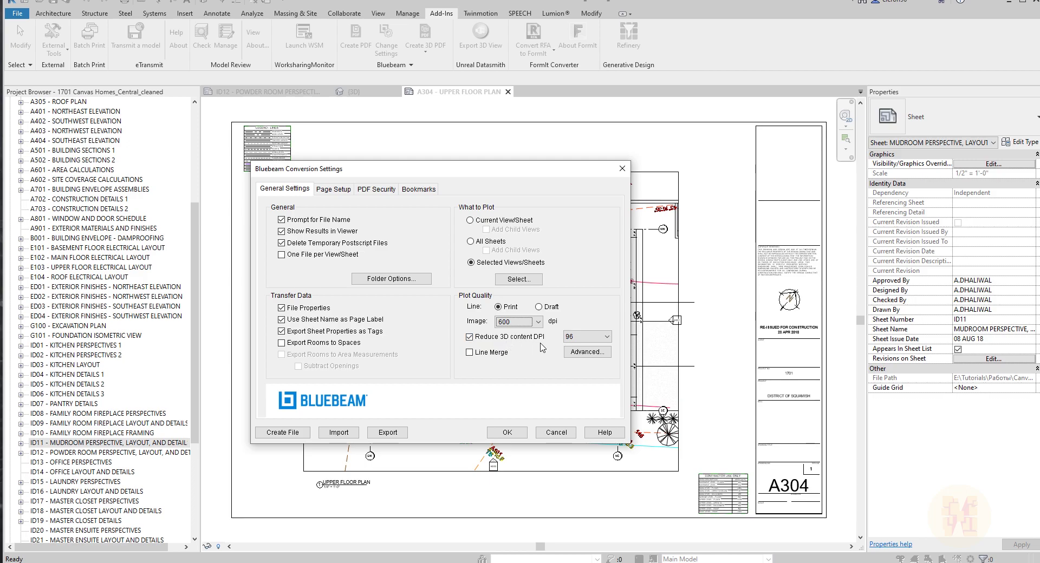
click(582, 341)
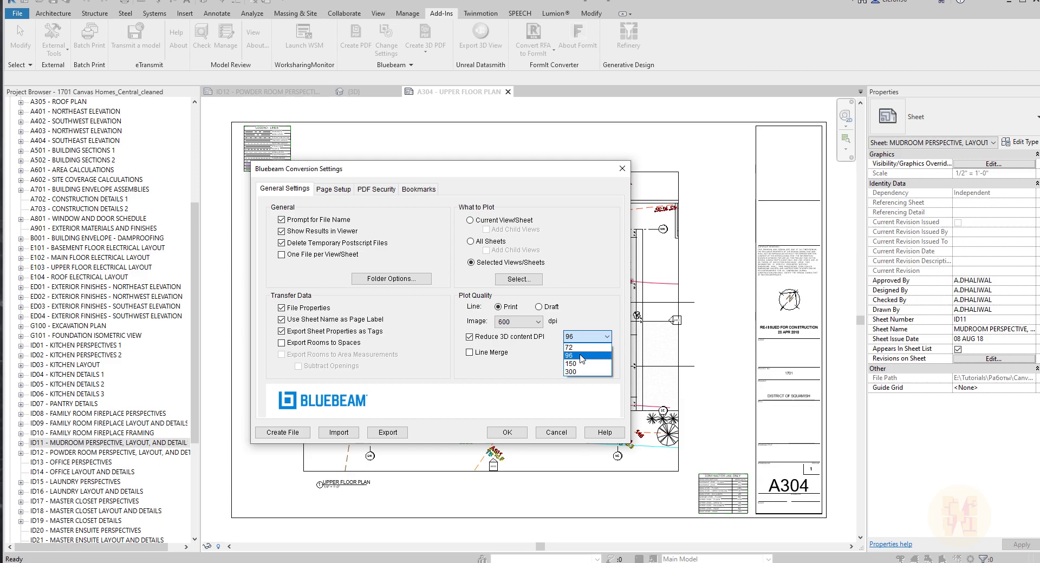
click(587, 325)
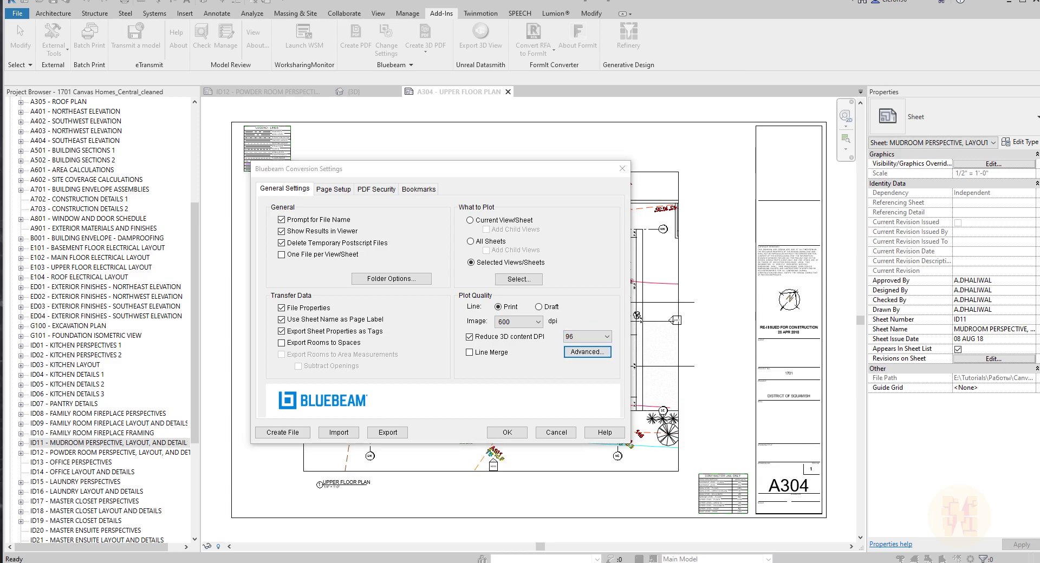
click(588, 352)
drag(200, 206, 509, 234)
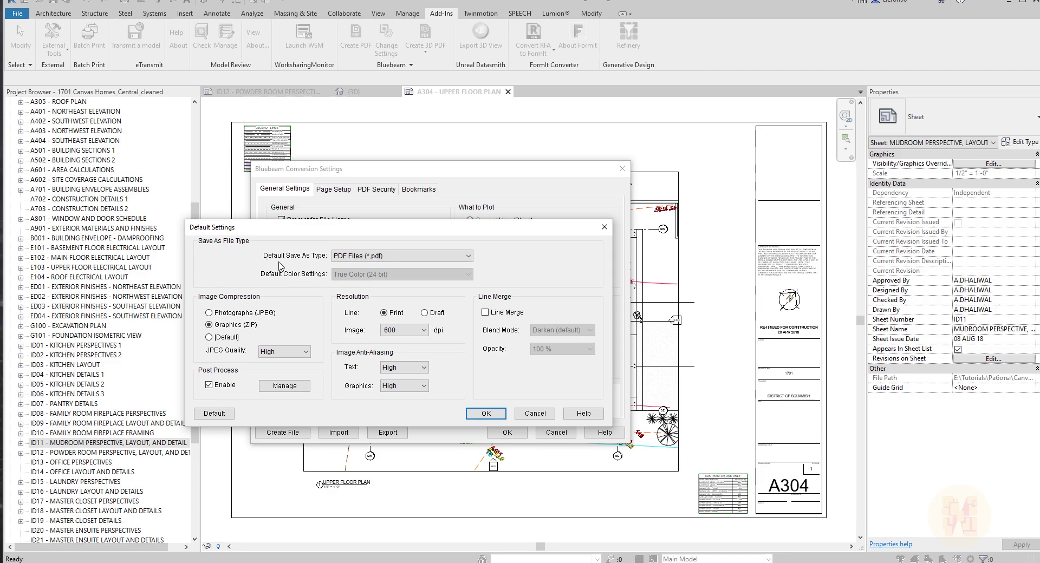
Keep PDF as output type and High JPEG quality, and accept the advanced defaults
click(384, 258)
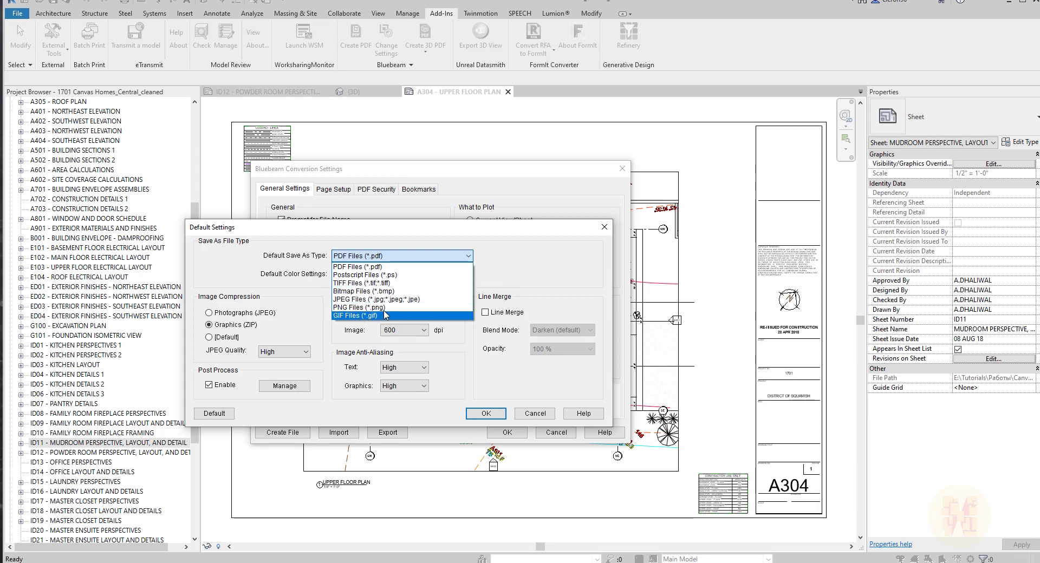
click(389, 266)
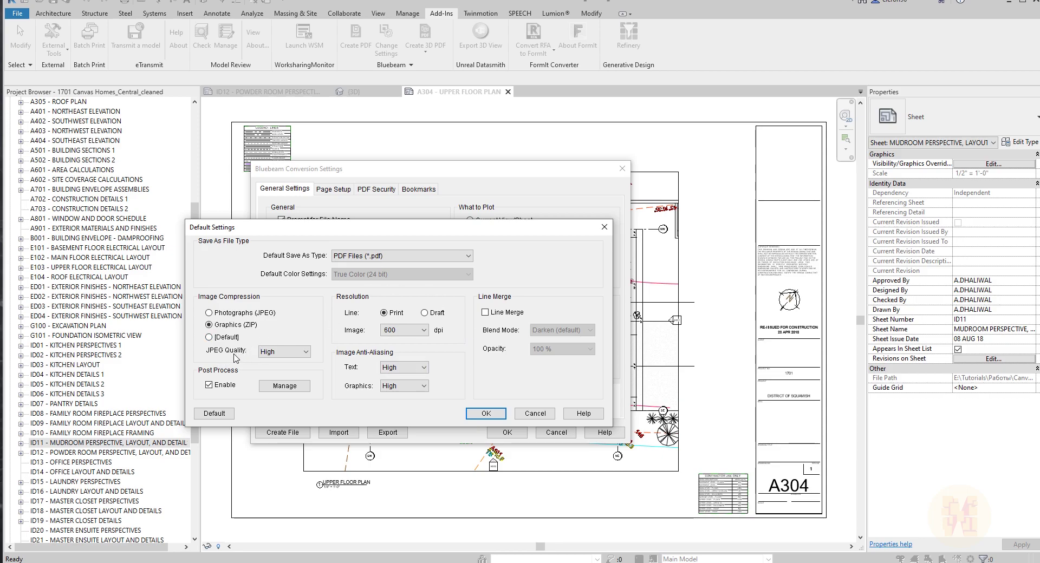
click(280, 352)
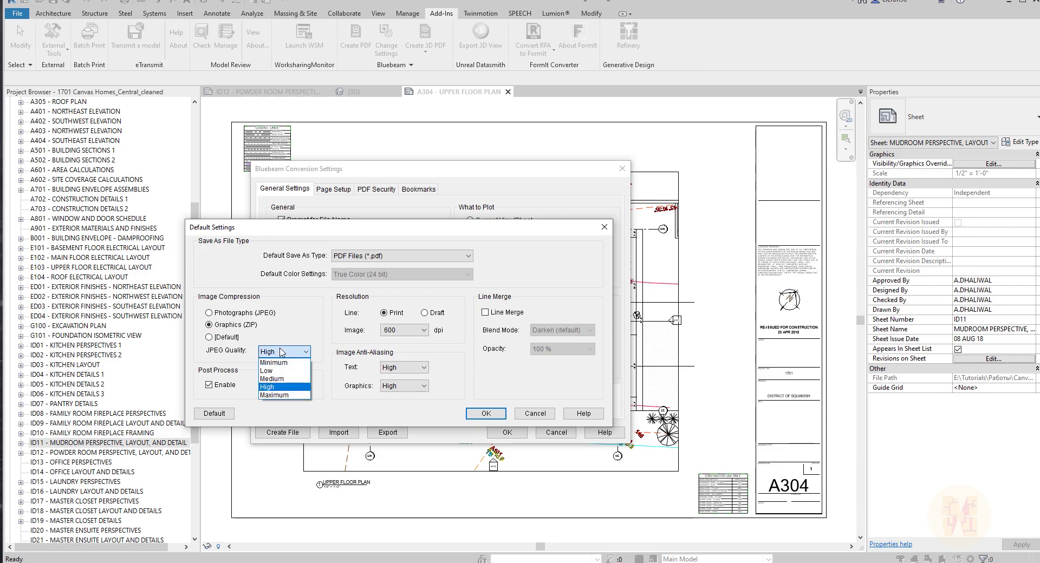
click(282, 352)
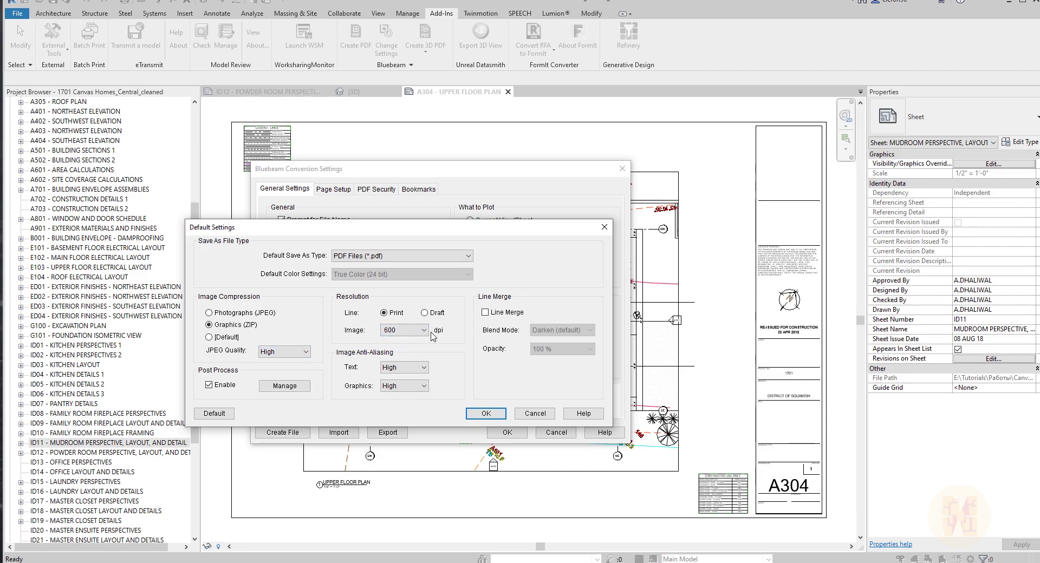
click(486, 413)
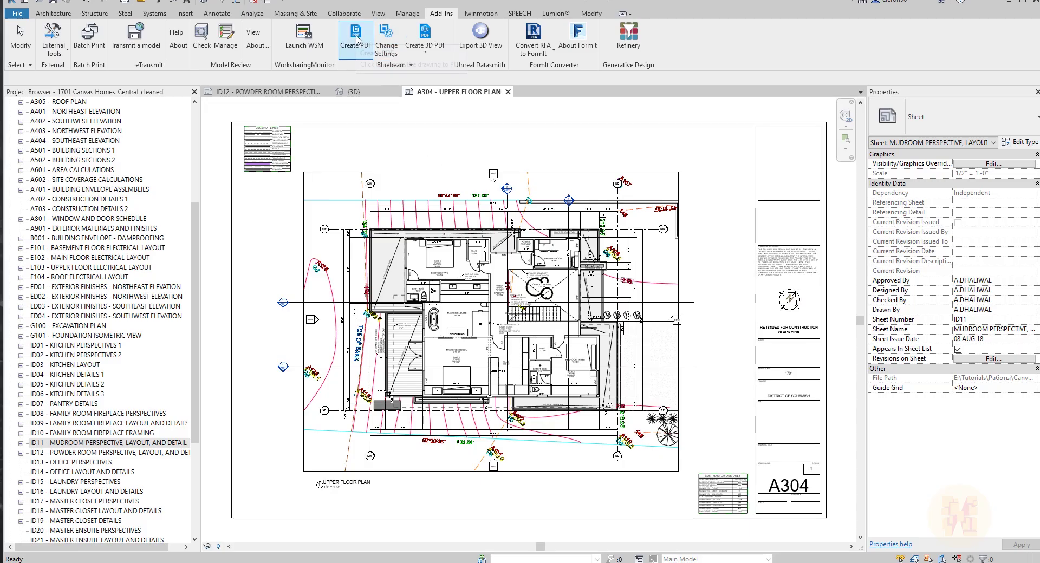
Create a PDF named Test as PDF Files type, overwriting any existing file
click(357, 41)
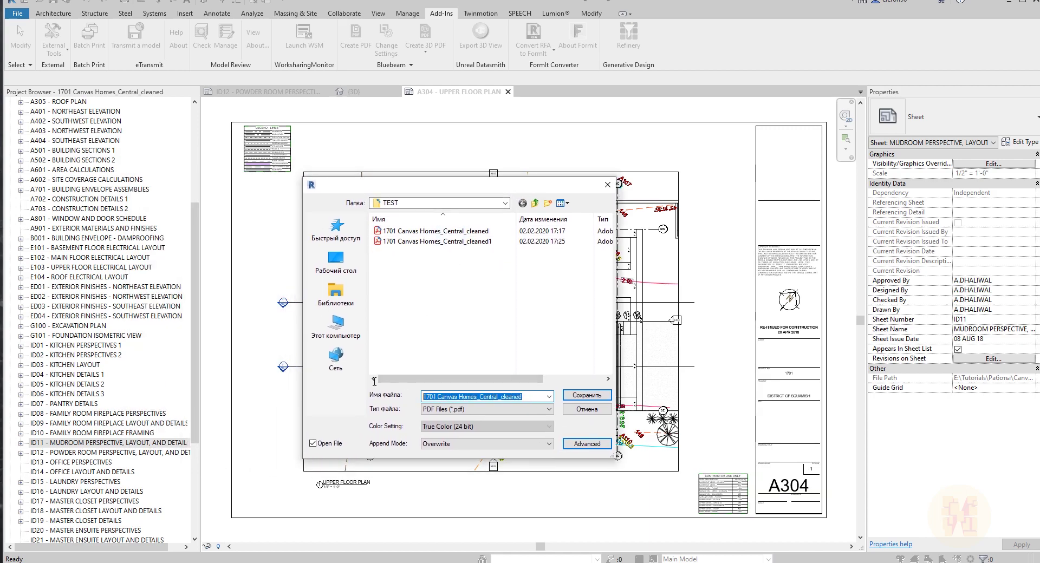
text(Test)
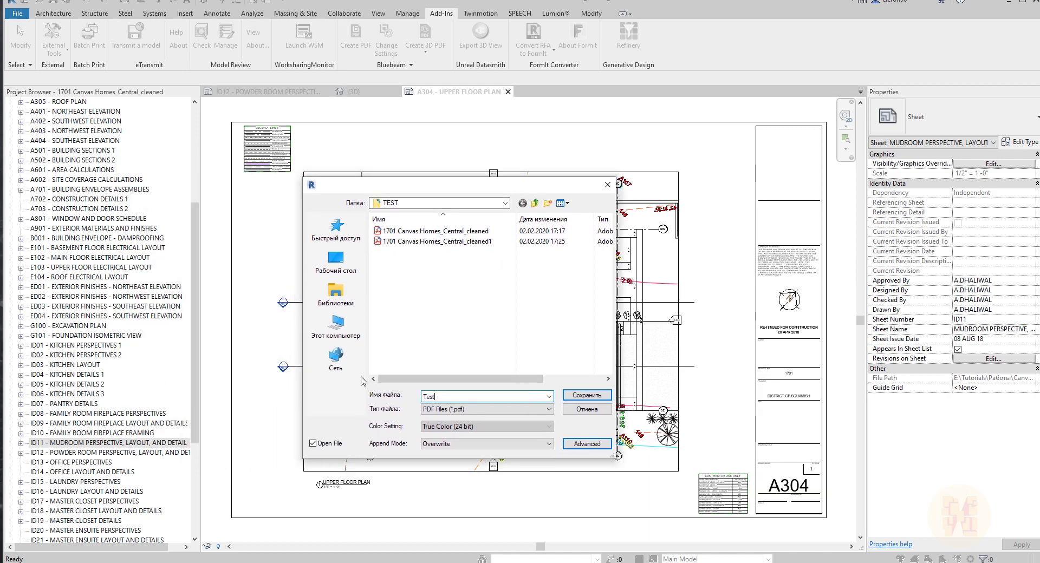
click(449, 447)
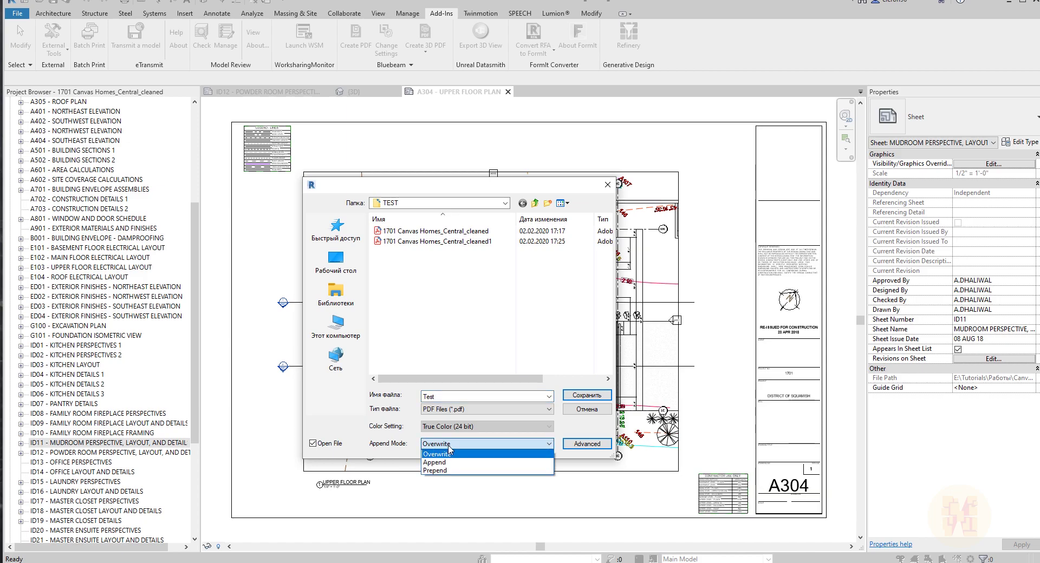
click(448, 447)
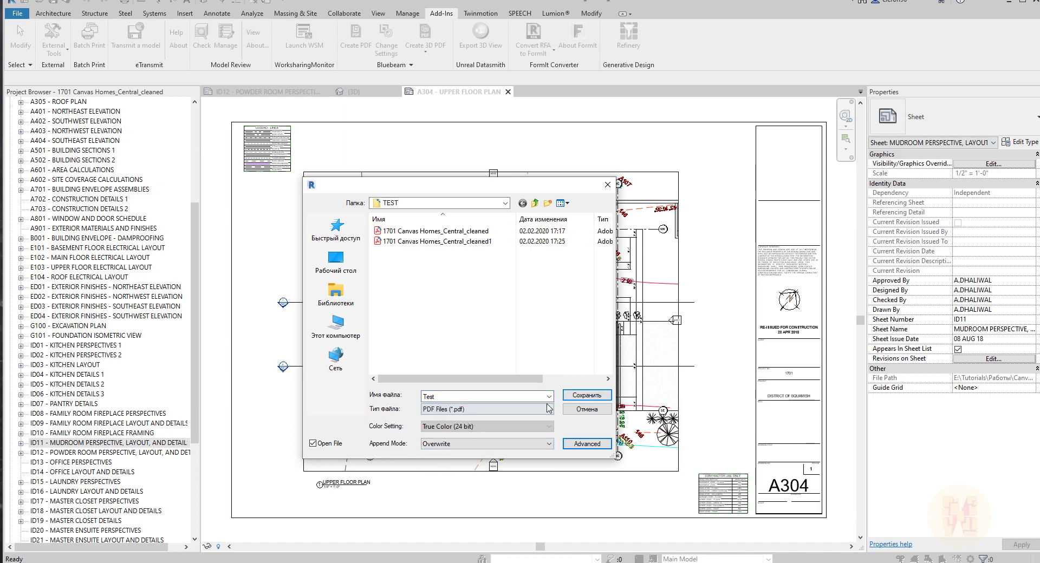
click(449, 411)
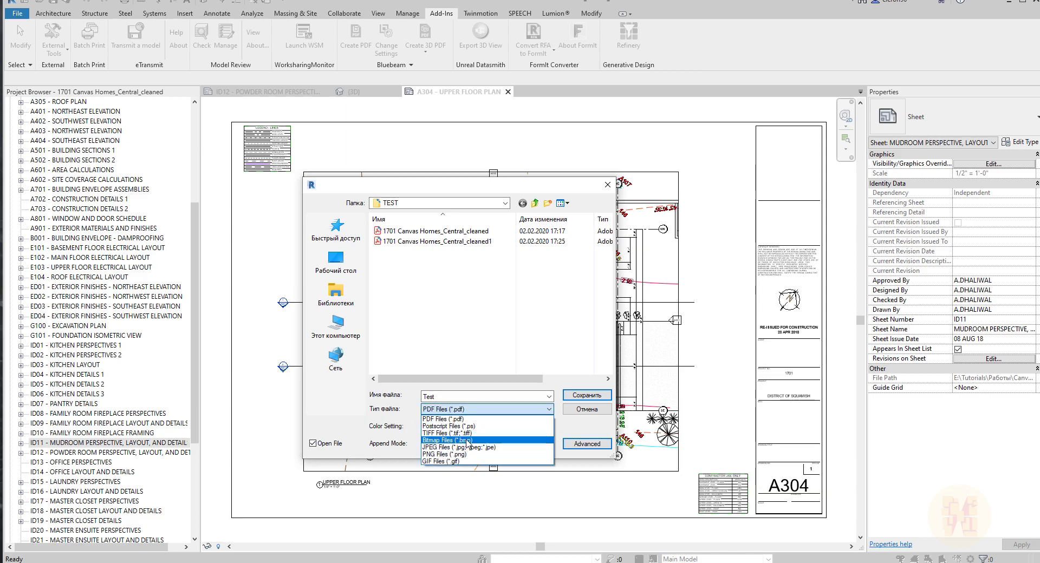
click(450, 420)
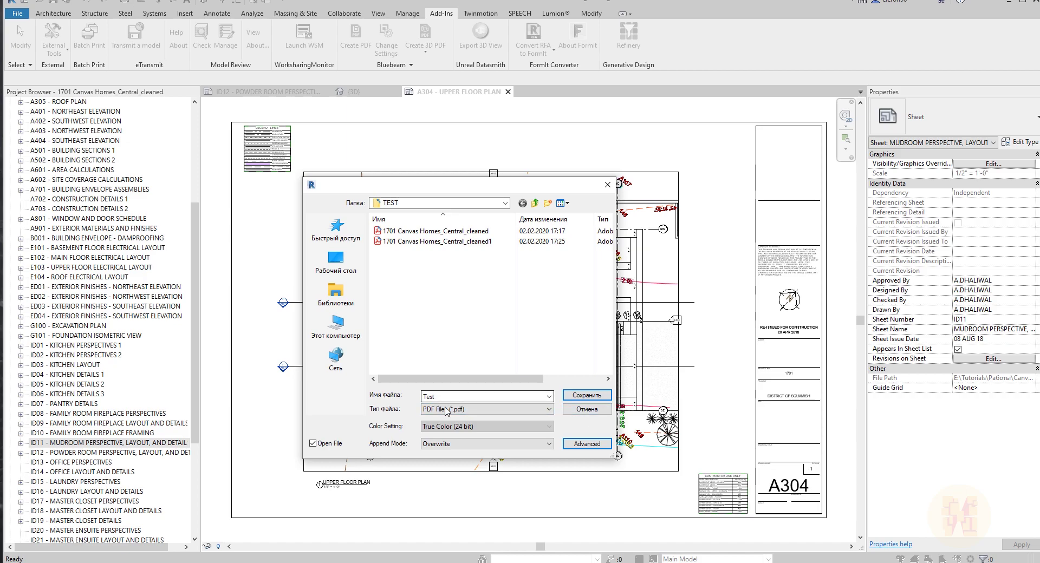
click(593, 398)
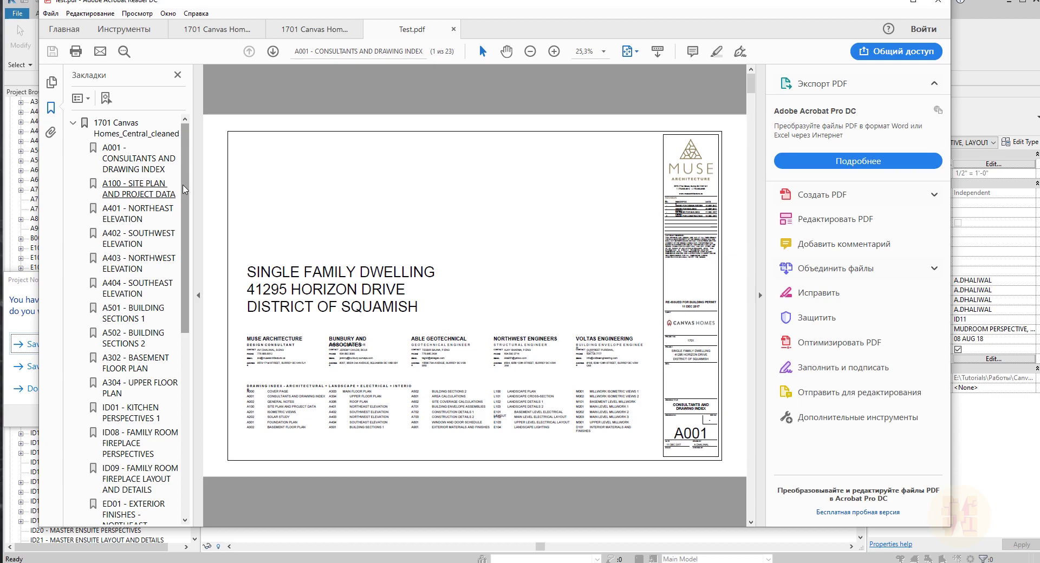
Browse Test.pdf bookmarks from A001 and A100 down to ID23, then back to ED02
drag(185, 190, 197, 374)
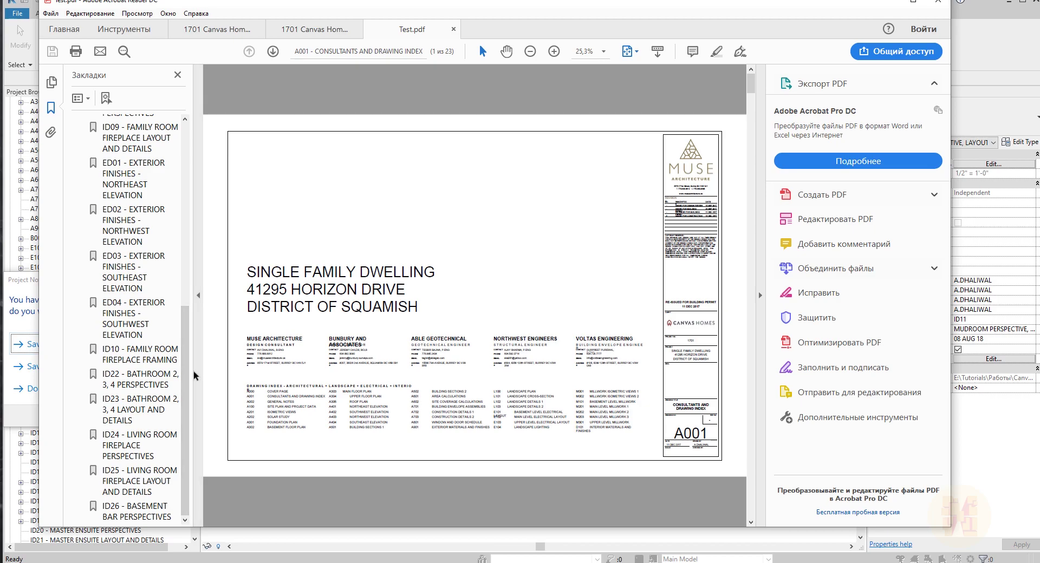
scroll(161, 169, up, 10)
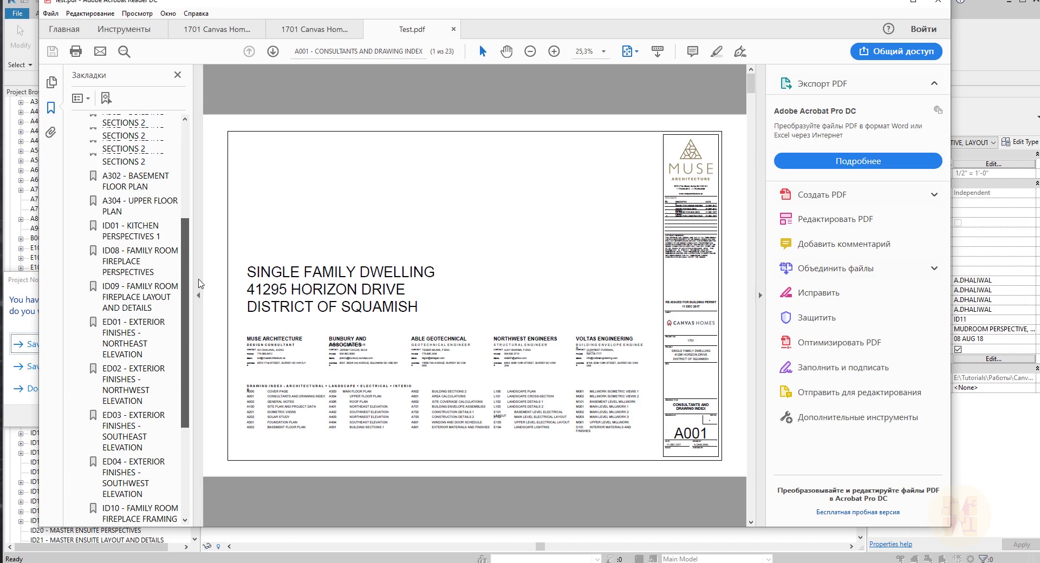
click(141, 158)
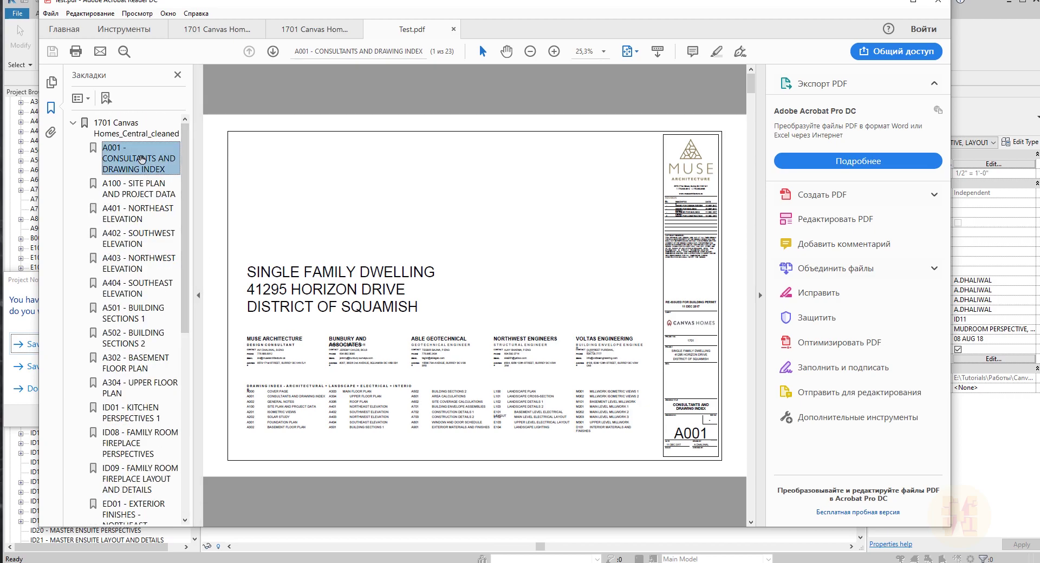
key(Down)
key(Down)
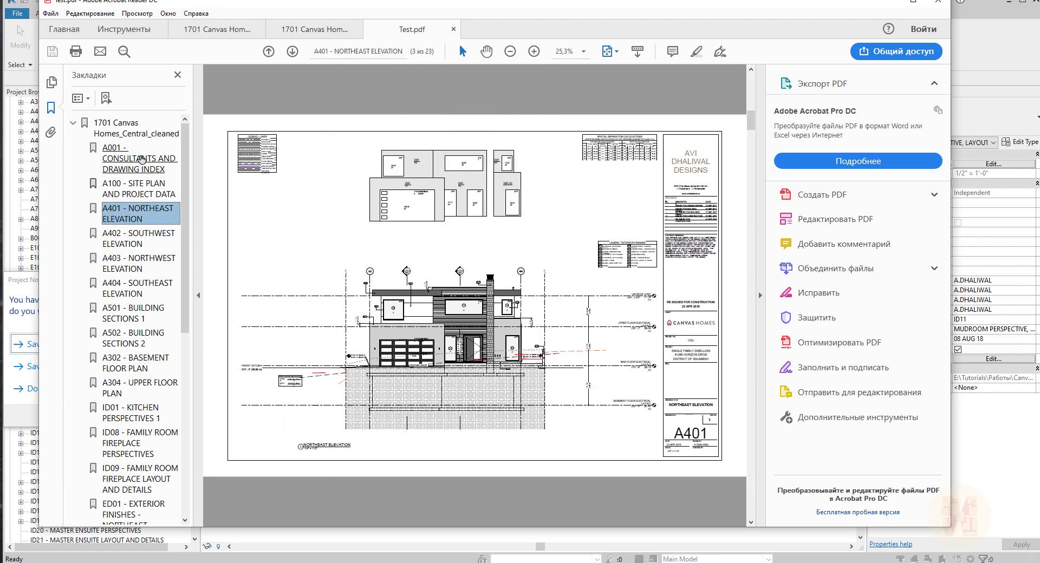
key(Up)
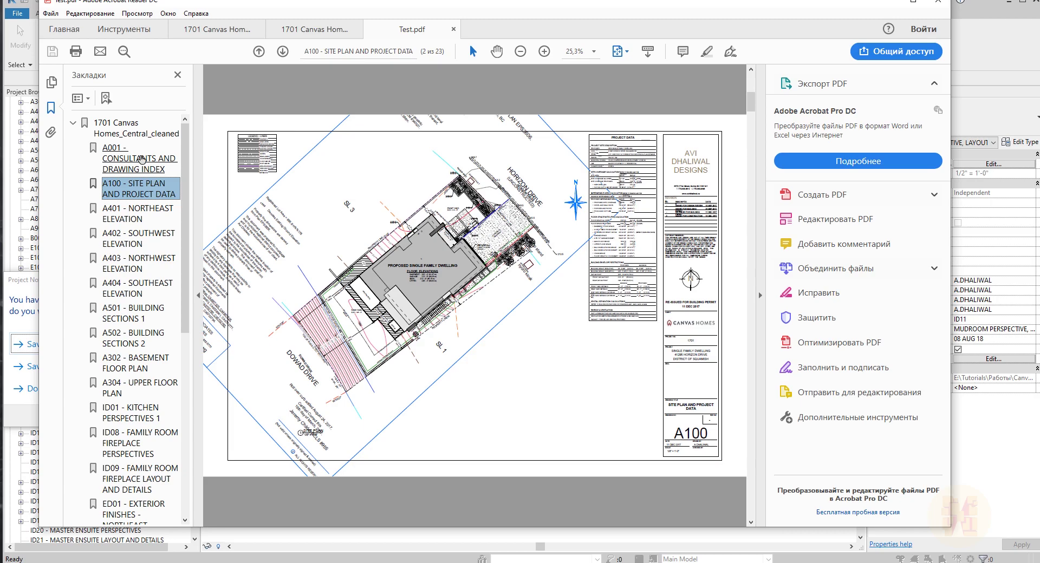
key(Down)
key(Down)
key(Down)
key(Down)
key(Down)
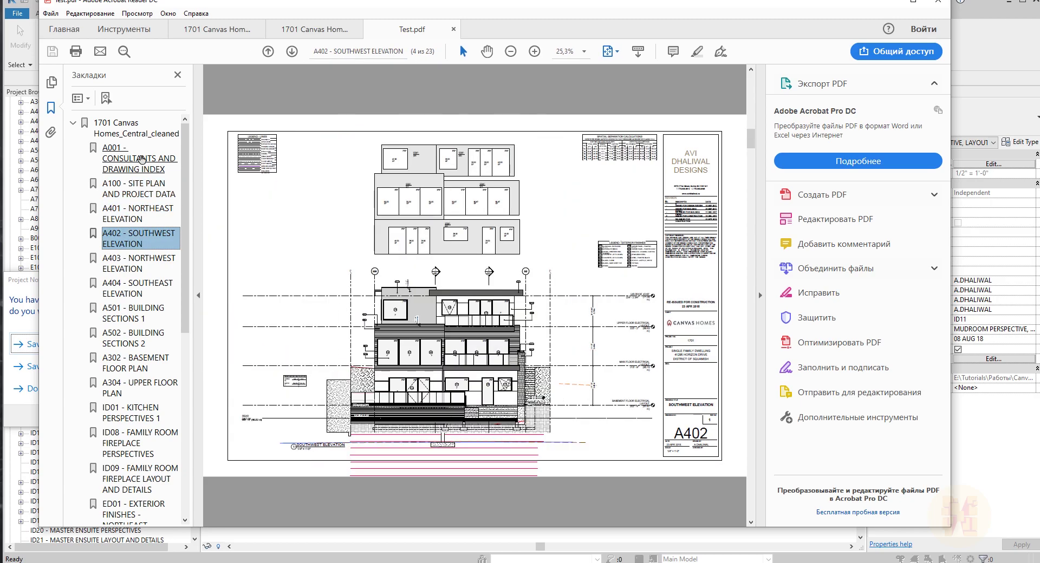
key(Down)
key(Down)
key(Down)
key(Down)
key(Down)
key(Down)
key(Down)
key(Down)
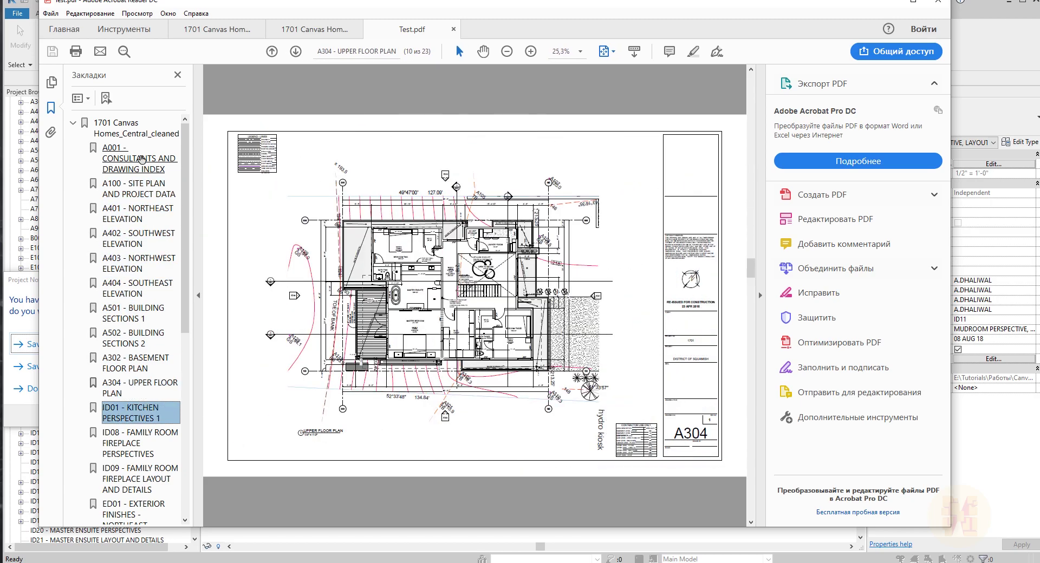
key(Down)
key(Down)
key(Down)
key(Down)
key(Down)
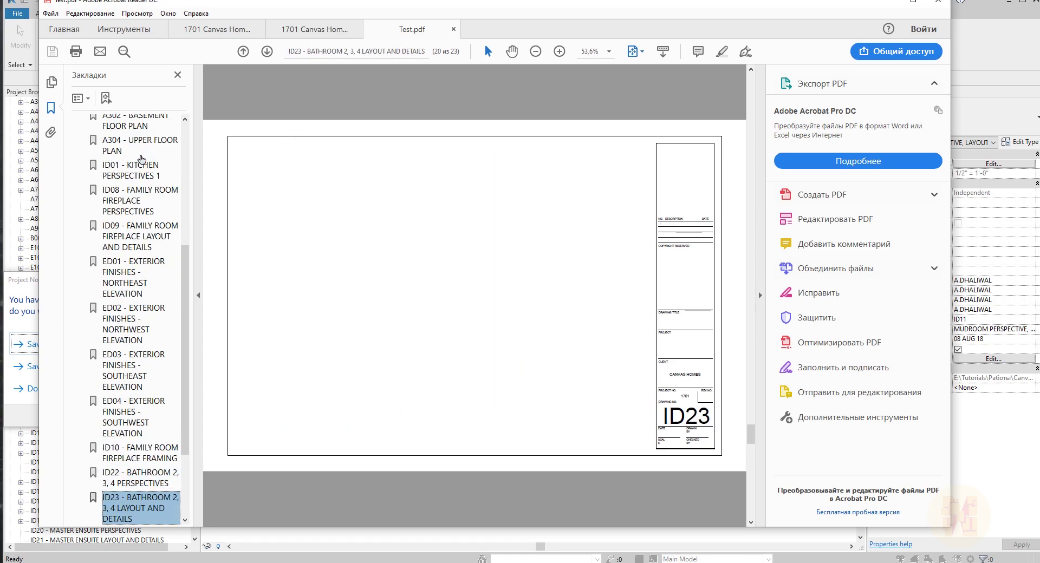
key(Up)
key(Up)
key(Up)
key(Up)
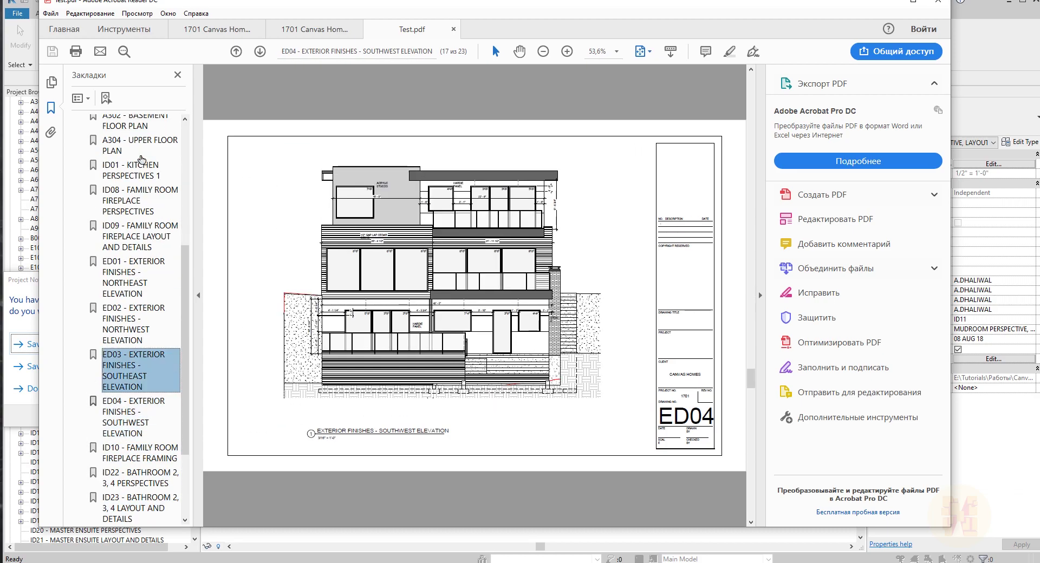
key(Up)
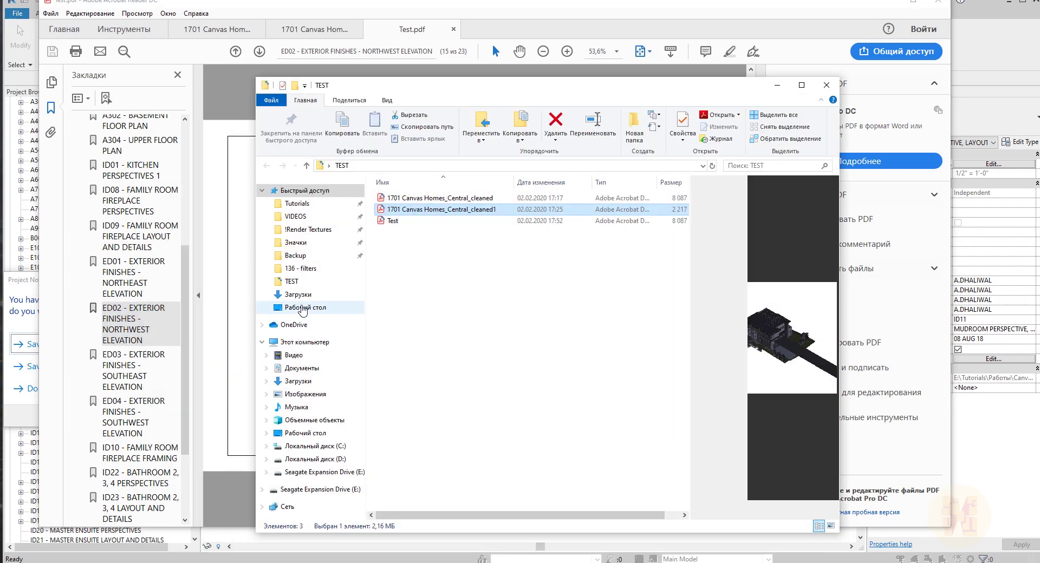
Select the merged Test PDF among the exported files in the TEST folder
click(417, 222)
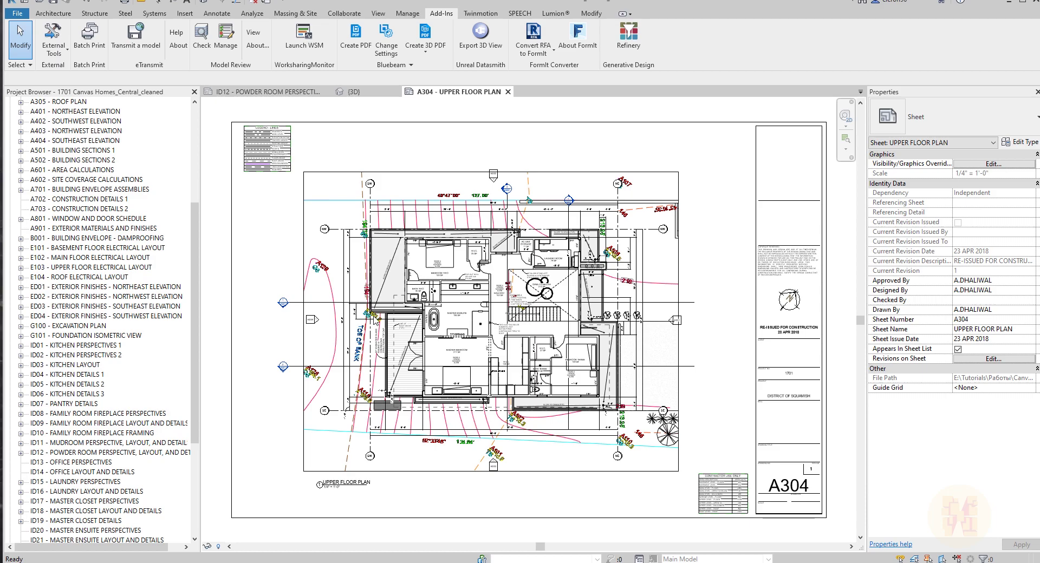
Open the {3D} view, orbit the model, and select the level planes around the house
key(Home)
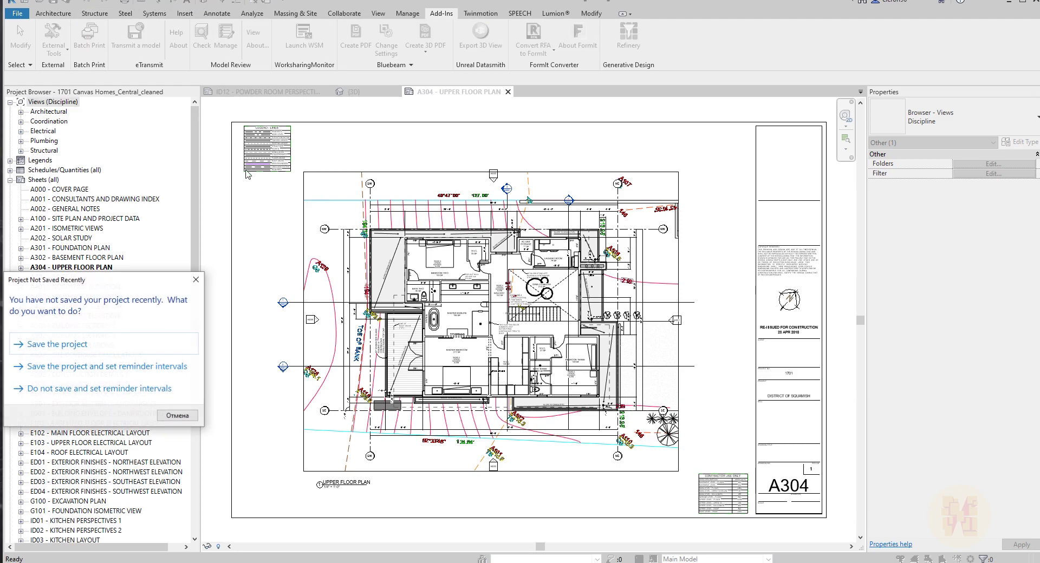
click(196, 280)
scroll(304, 360, down, 4)
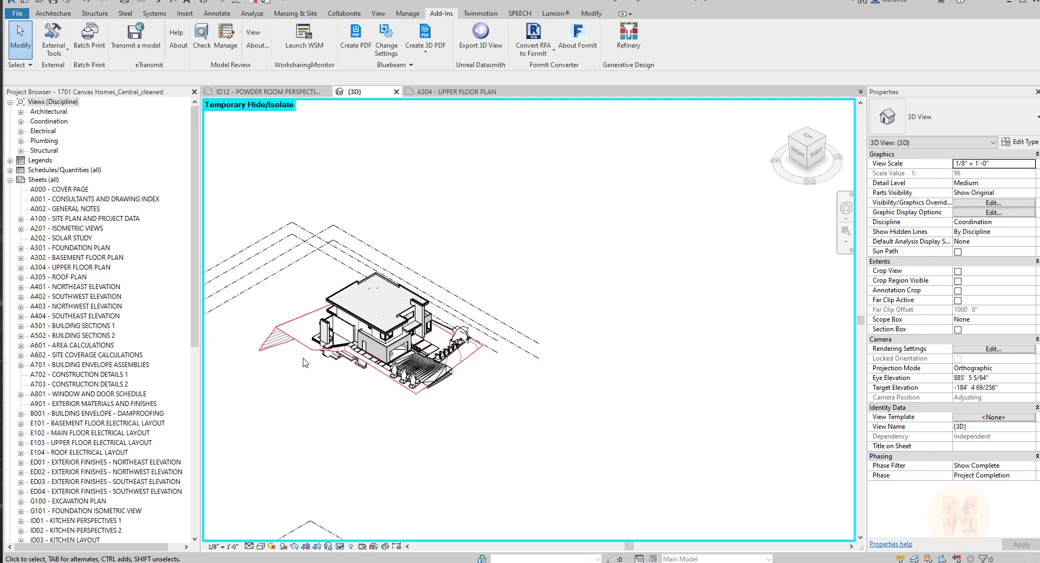
shift+middle_drag(305, 360, 270, 223)
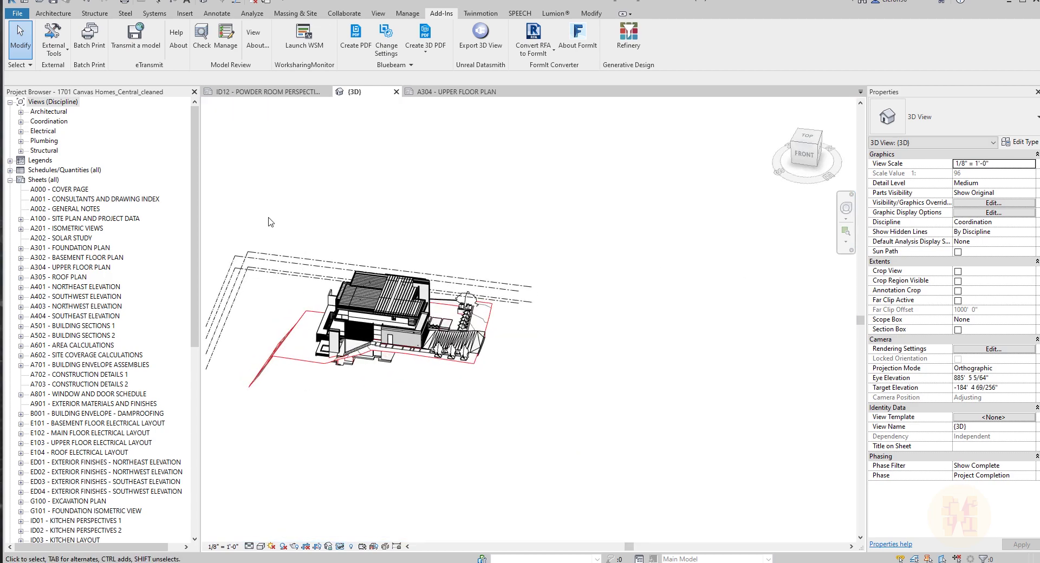
click(223, 287)
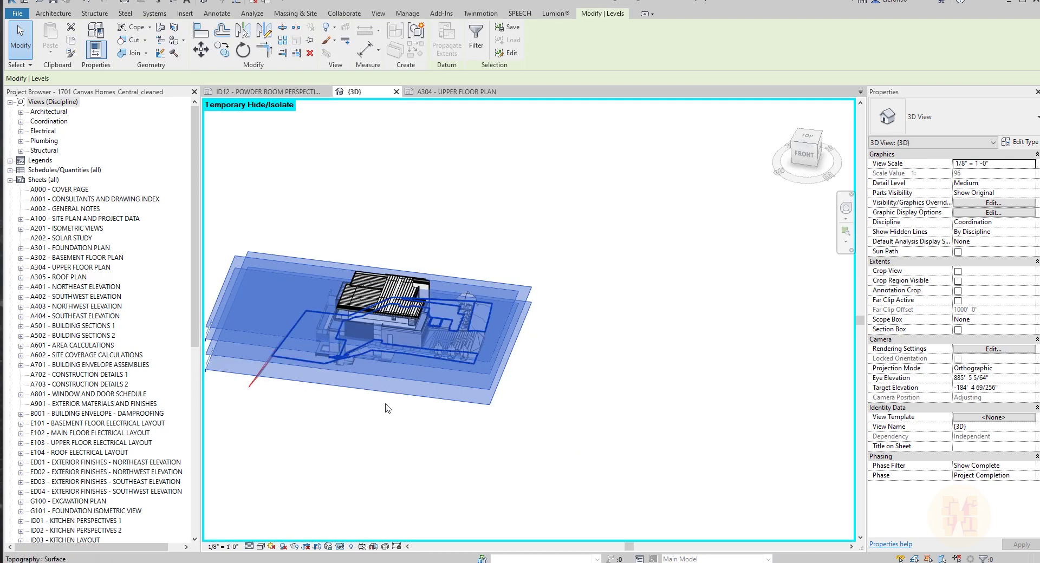
key(Escape)
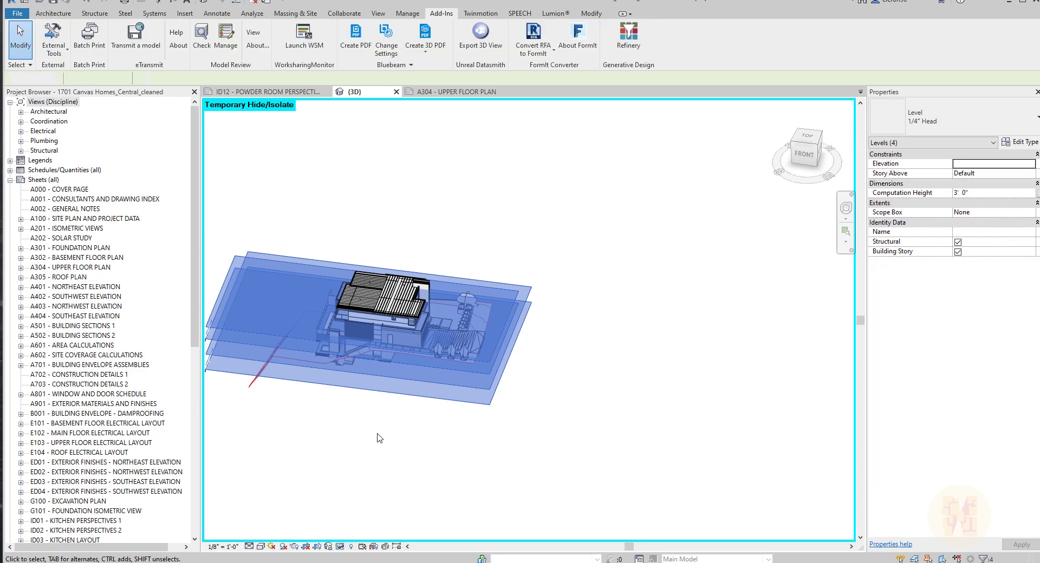
Select the red topography surface and temporarily hide it to expose the building
middle_drag(395, 445, 319, 418)
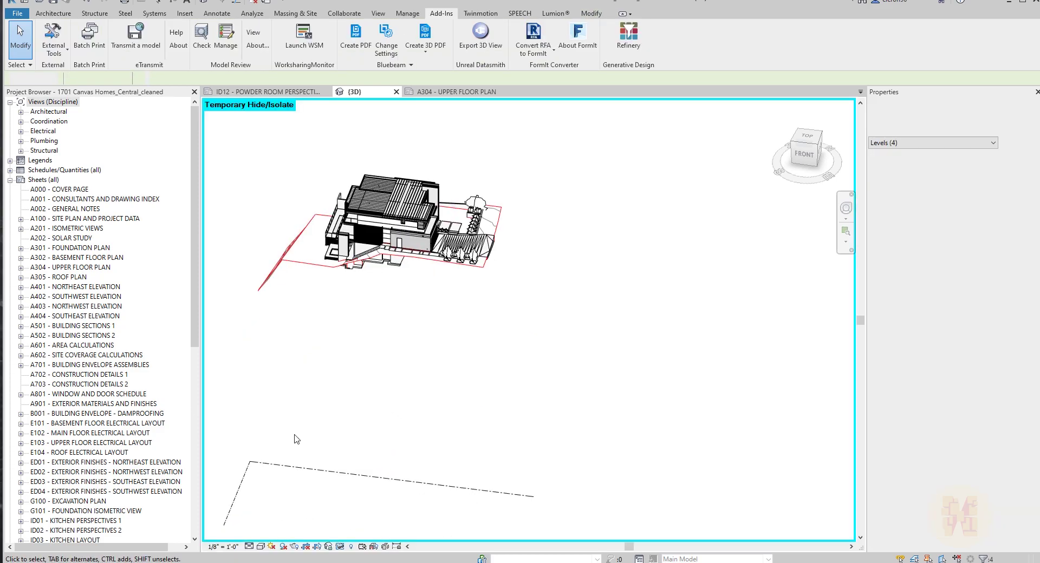
drag(304, 423, 234, 482)
key(Delete)
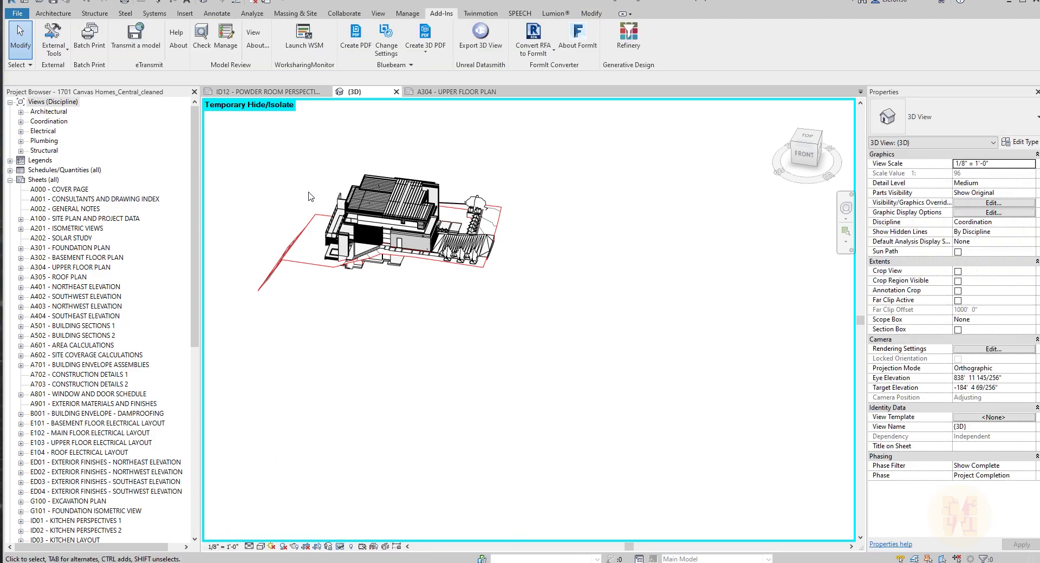
drag(309, 197, 245, 302)
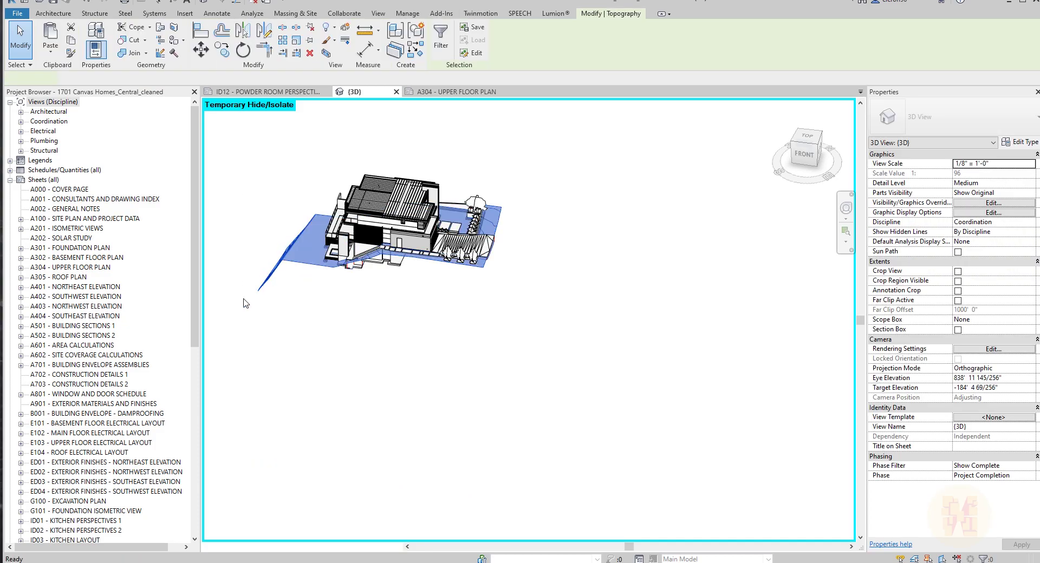
key(Delete)
key(h)
key(r)
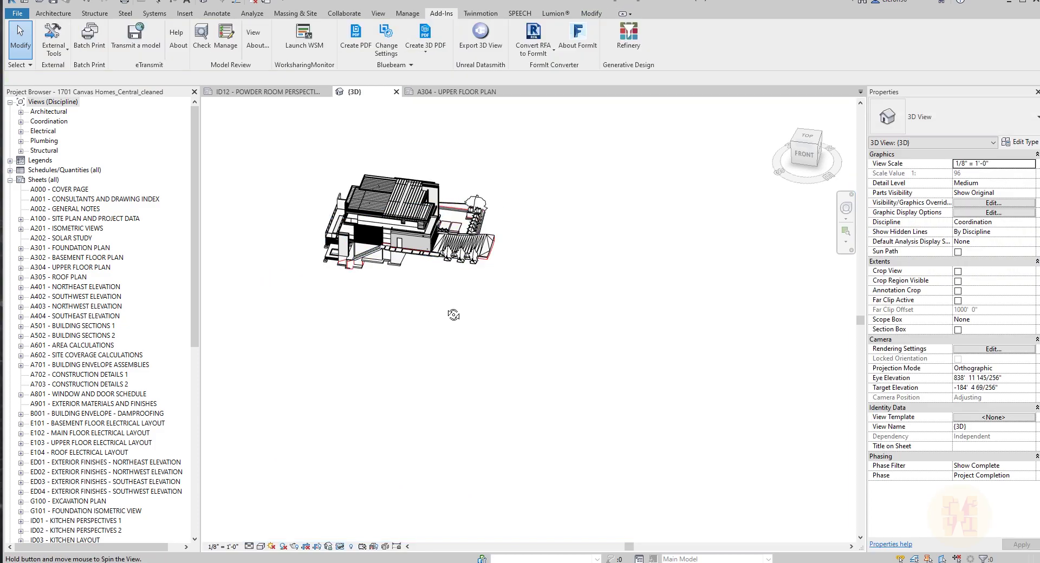
Orbit and pan the house to the side, then select the patio railing
shift+middle_drag(452, 313, 445, 227)
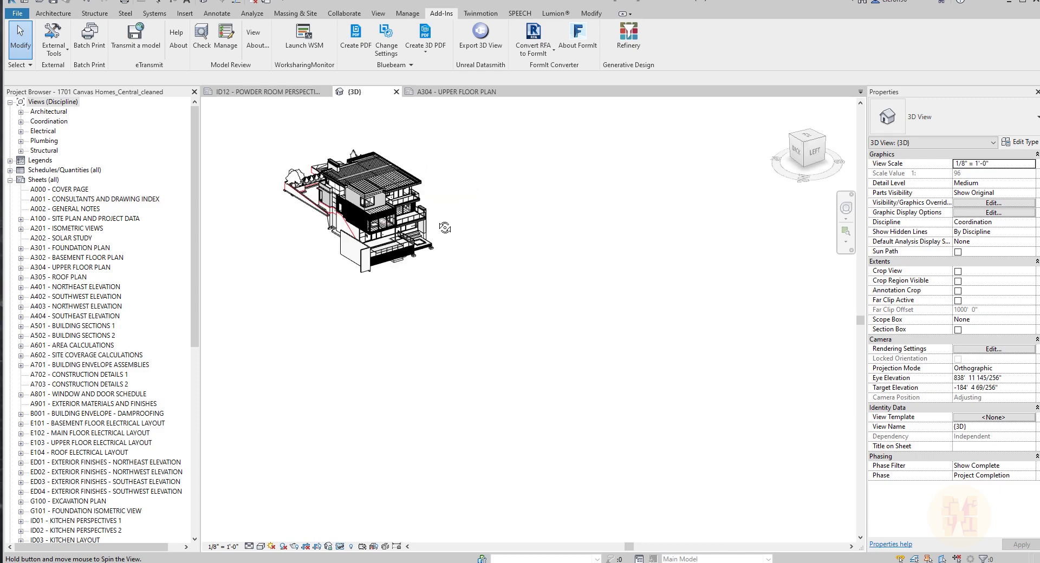
click(361, 158)
key(h)
key(h)
scroll(360, 159, up, 5)
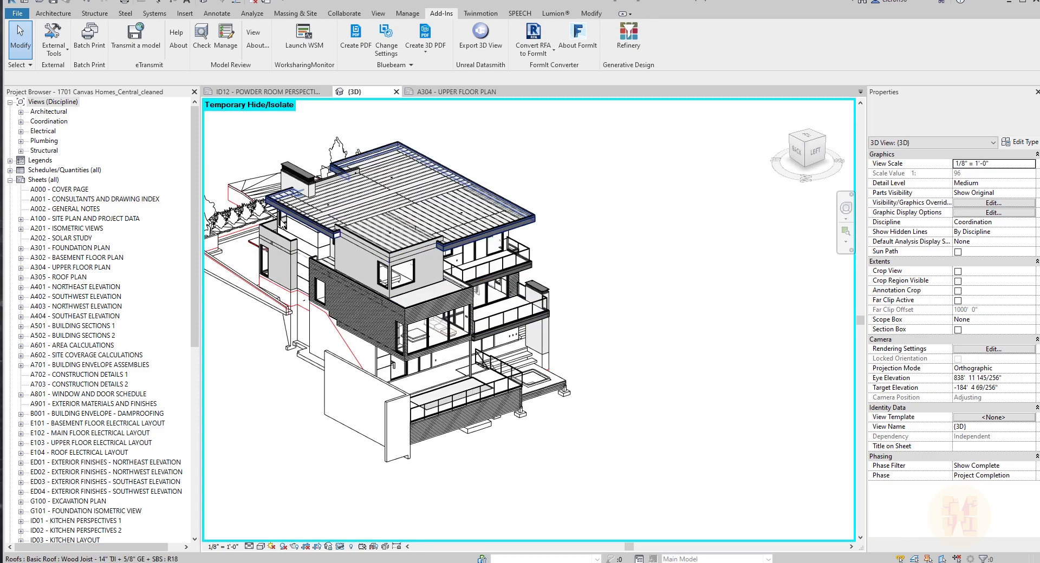
key(h)
key(r)
middle_drag(444, 418, 581, 403)
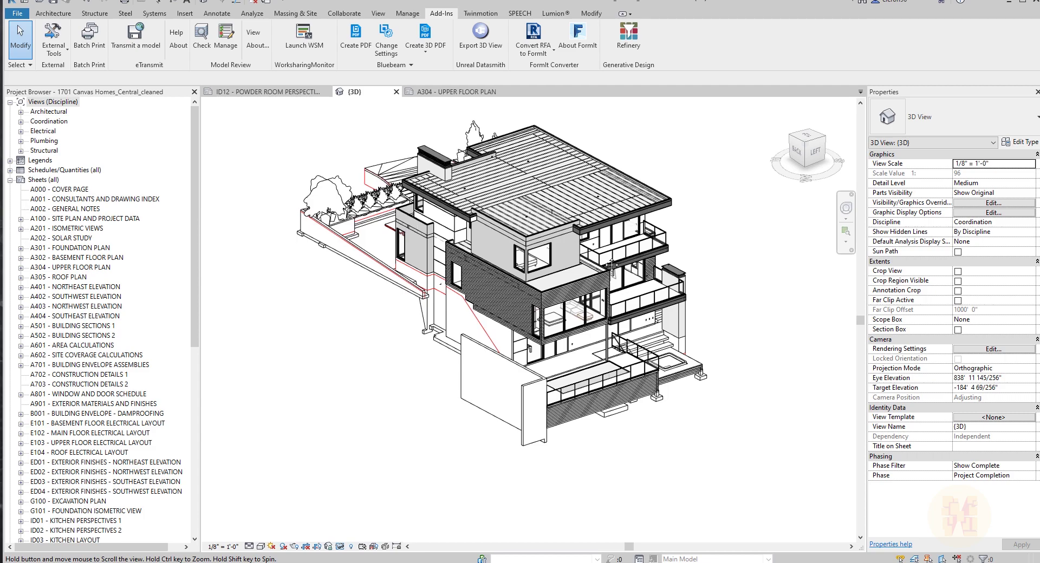
click(581, 402)
Hide the patio railing and export the 3D view through Bluebeam as 3D PDF 'test 3d'
key(h)
key(h)
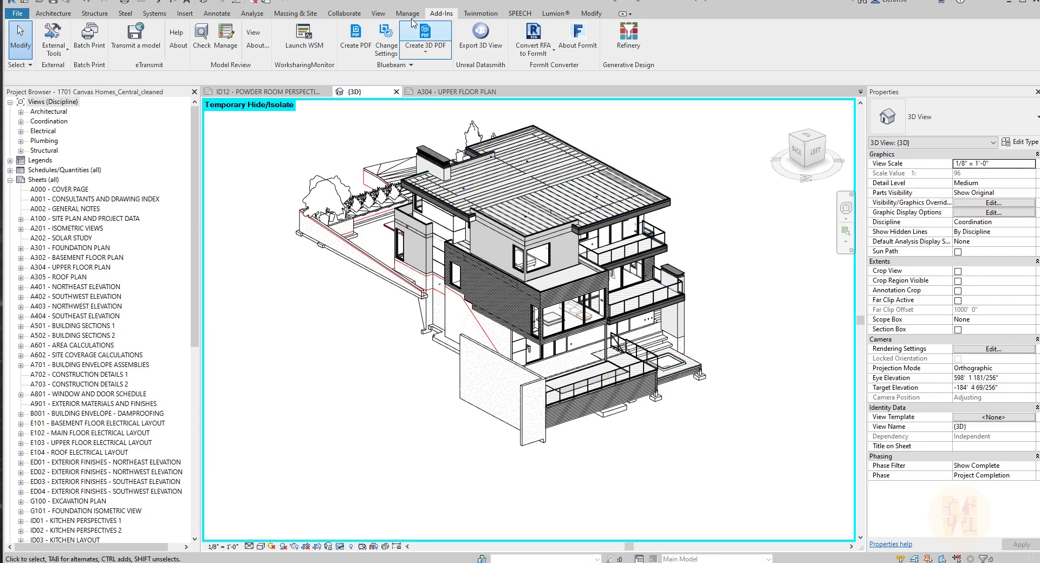
click(426, 37)
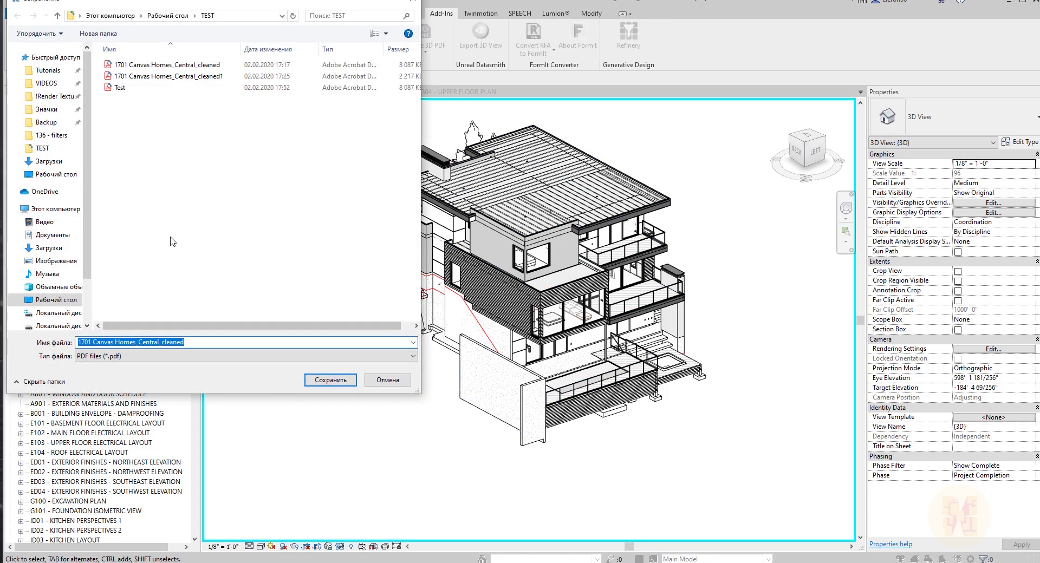
text(te)
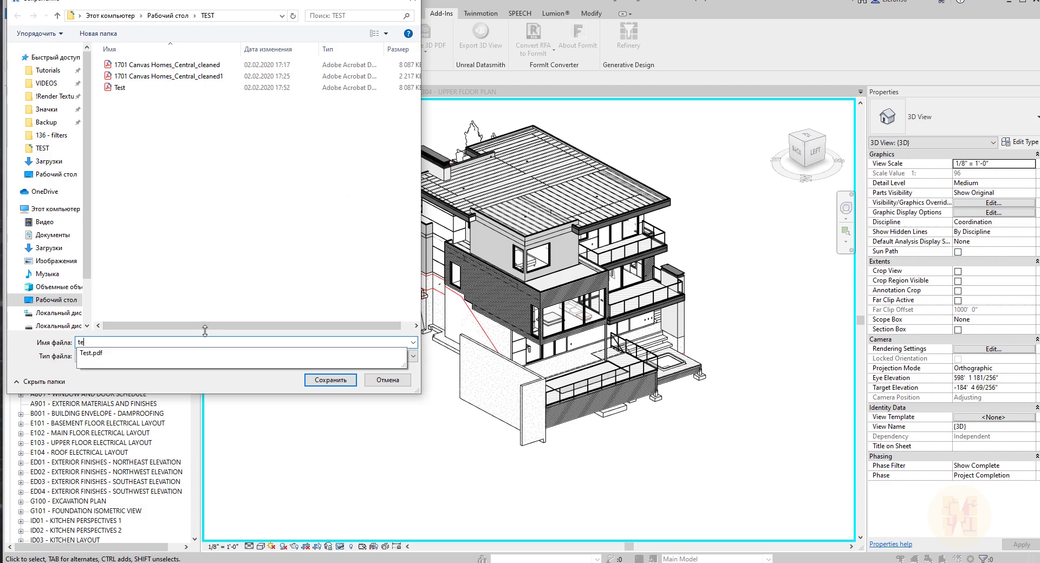
text(st 3d)
key(Return)
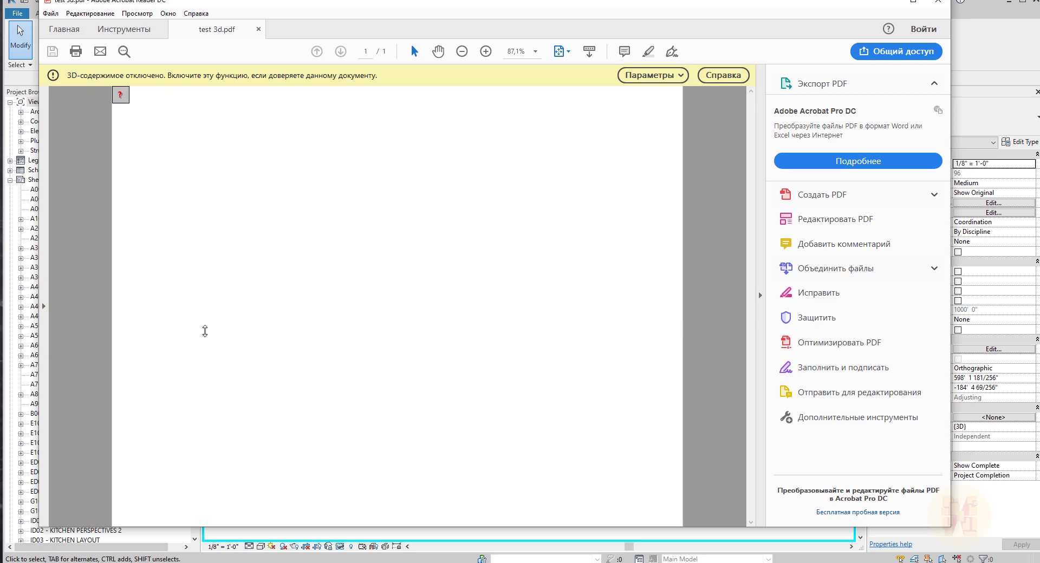
Trust test 3d.pdf for this session only, then activate the house model and rotate it to a top view
click(652, 75)
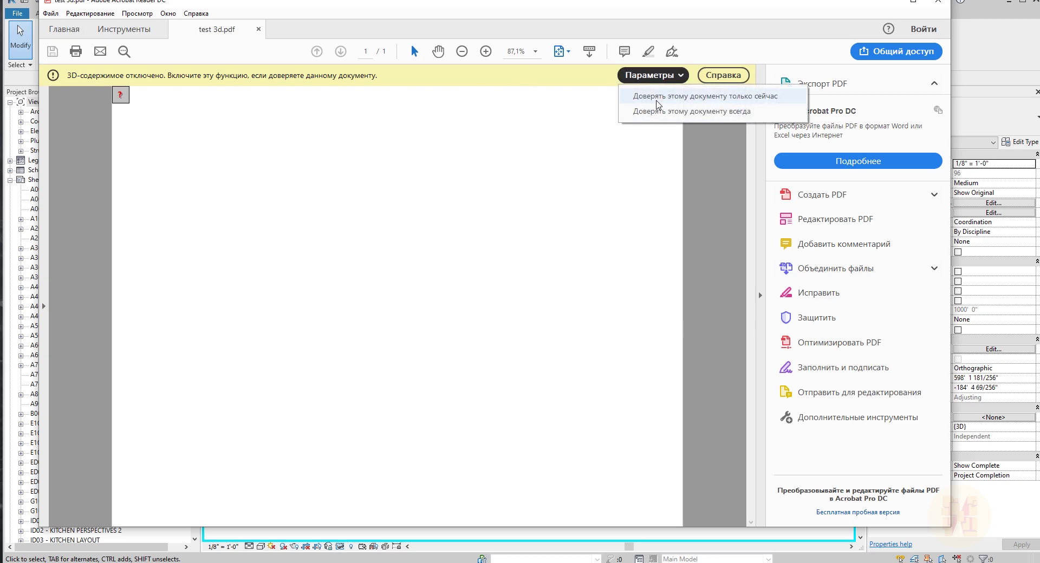
click(656, 100)
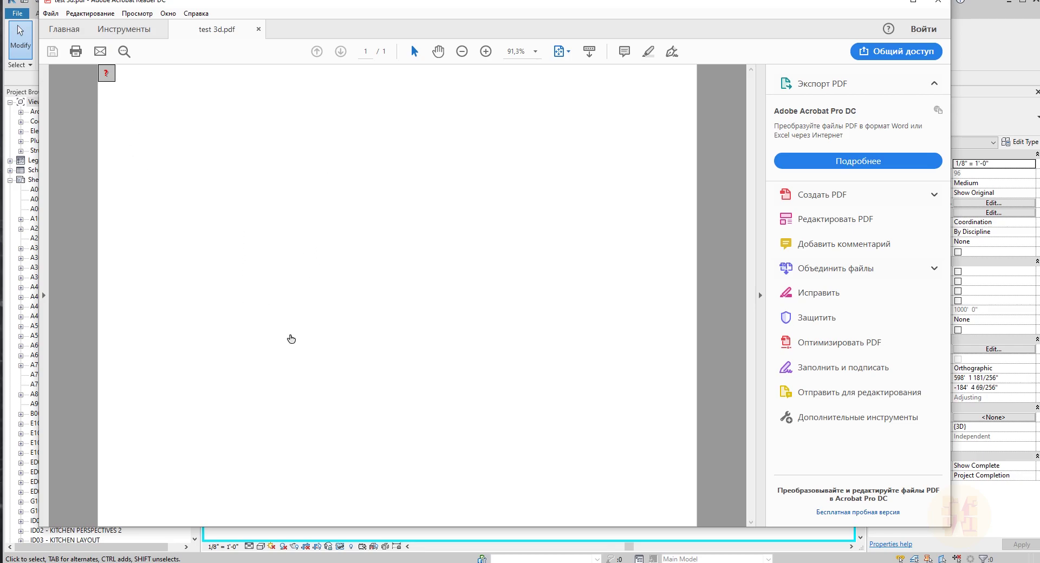
click(332, 327)
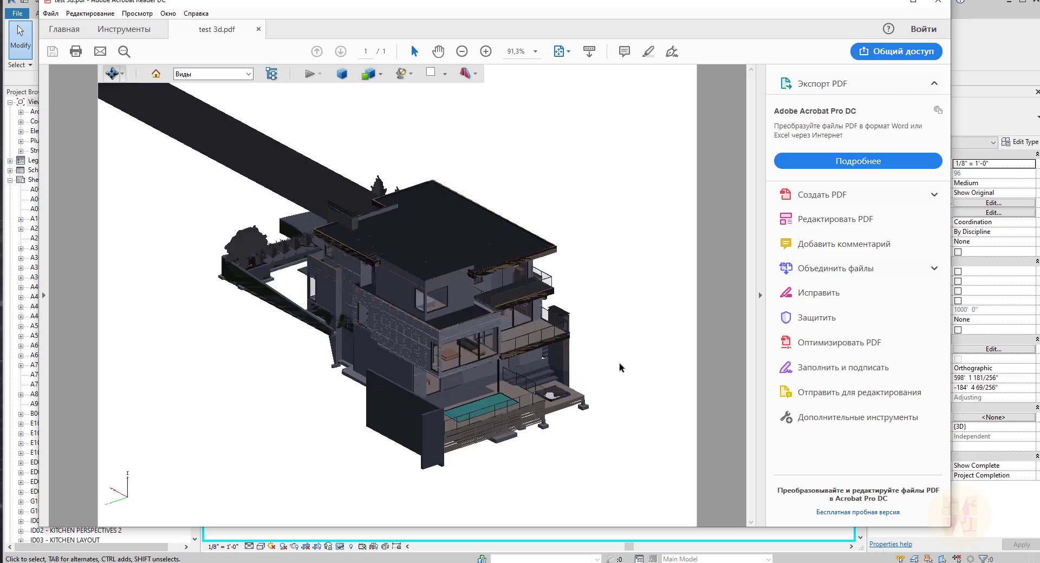
drag(621, 367, 493, 297)
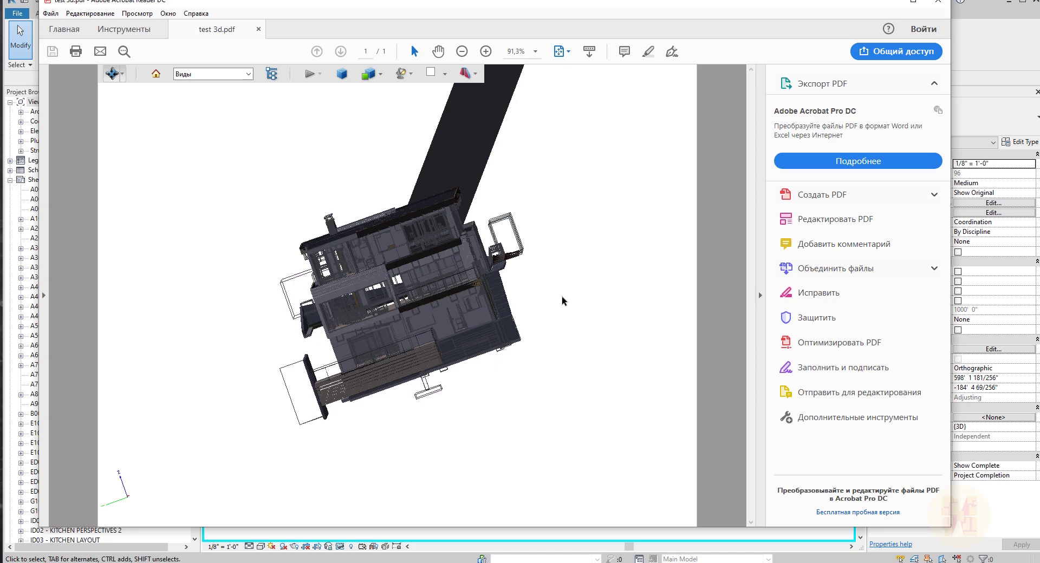